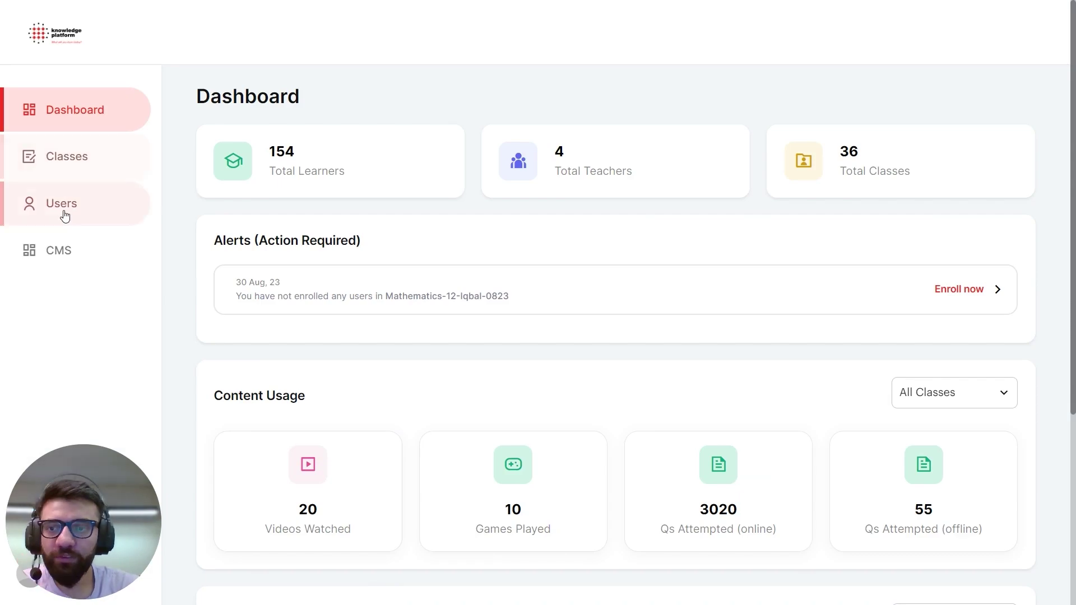
# From the Users list's Import dialog, download the sample import spreadsheet and switch to it in Excel
pyautogui.click(65, 208)
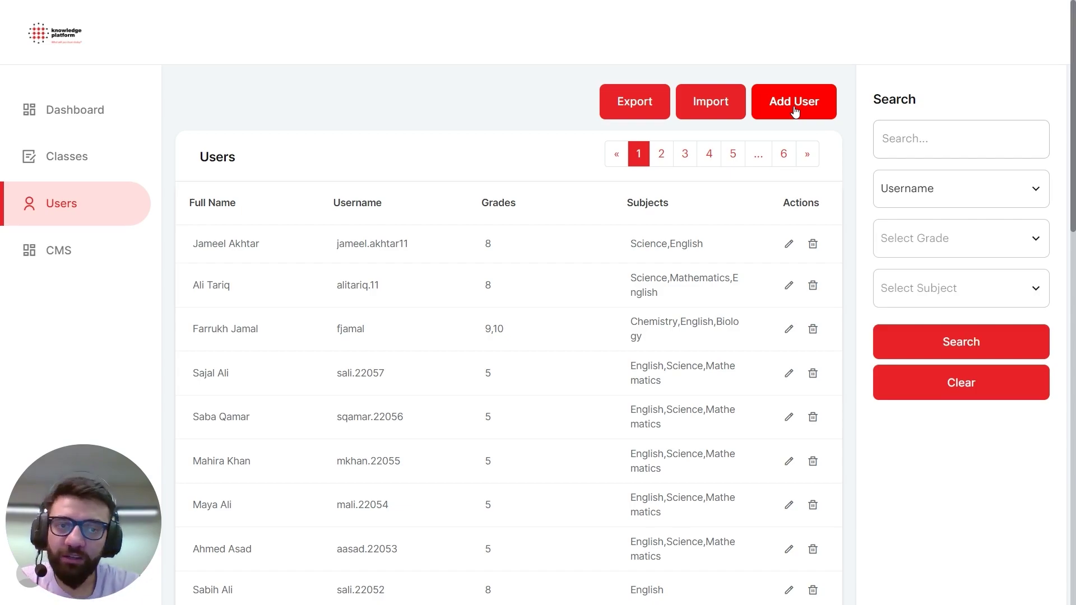
pyautogui.click(720, 104)
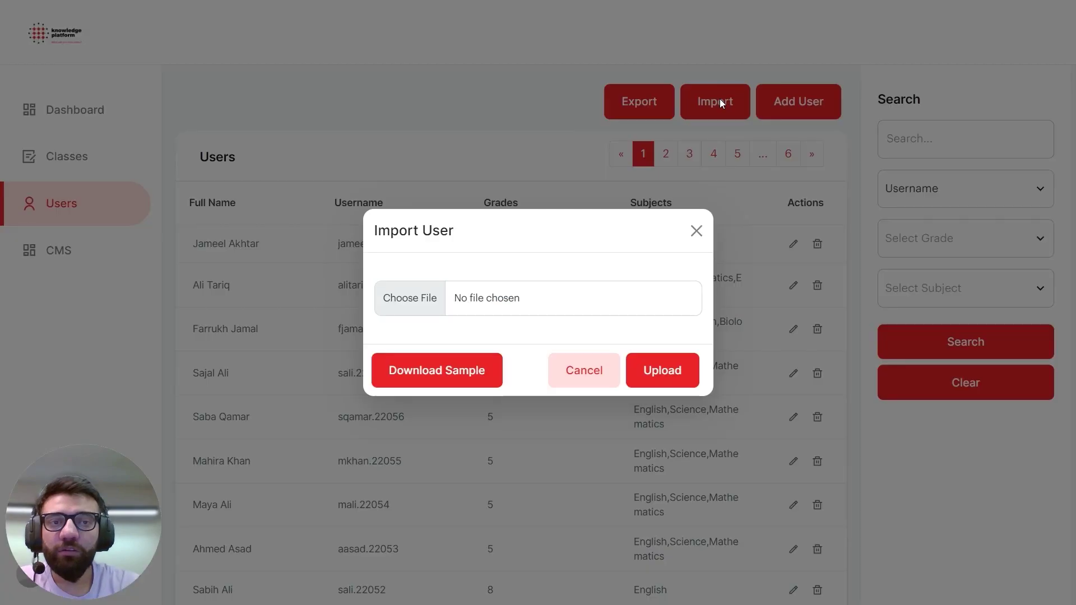
pyautogui.click(438, 371)
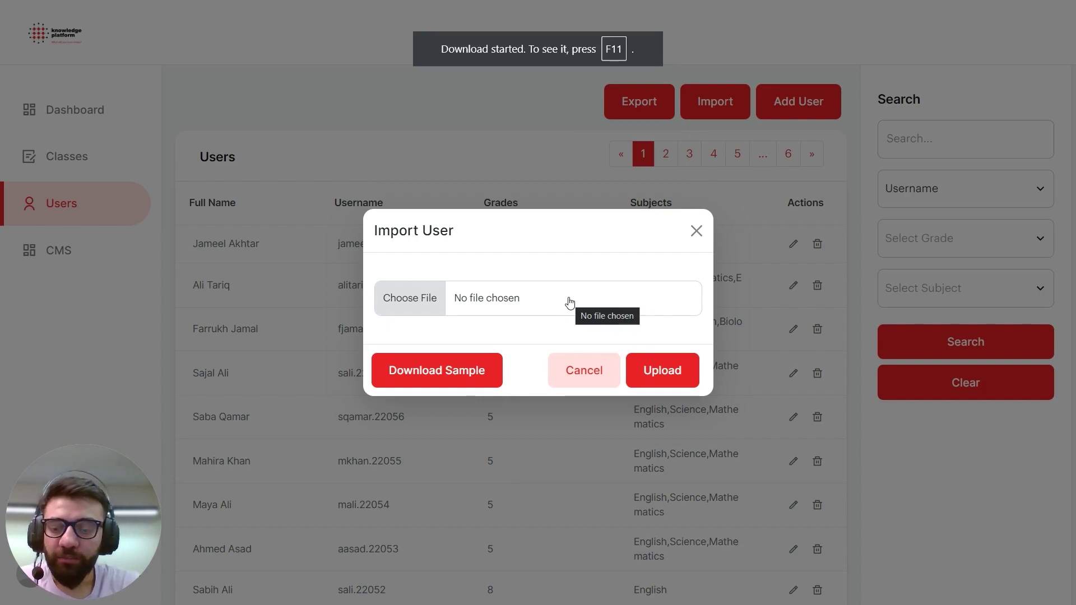
pyautogui.hotkey('alt', 'Tab')
pyautogui.hotkey('alt', 'Tab')
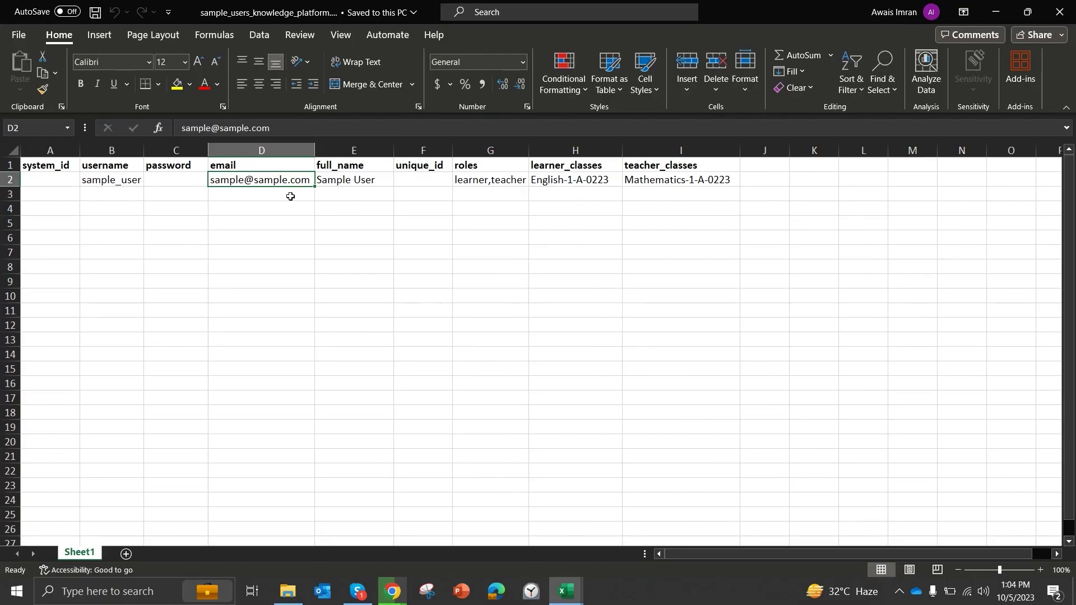
# Step through the sample row's username, email, roles and learner_classes values starting at B2
pyautogui.click(122, 180)
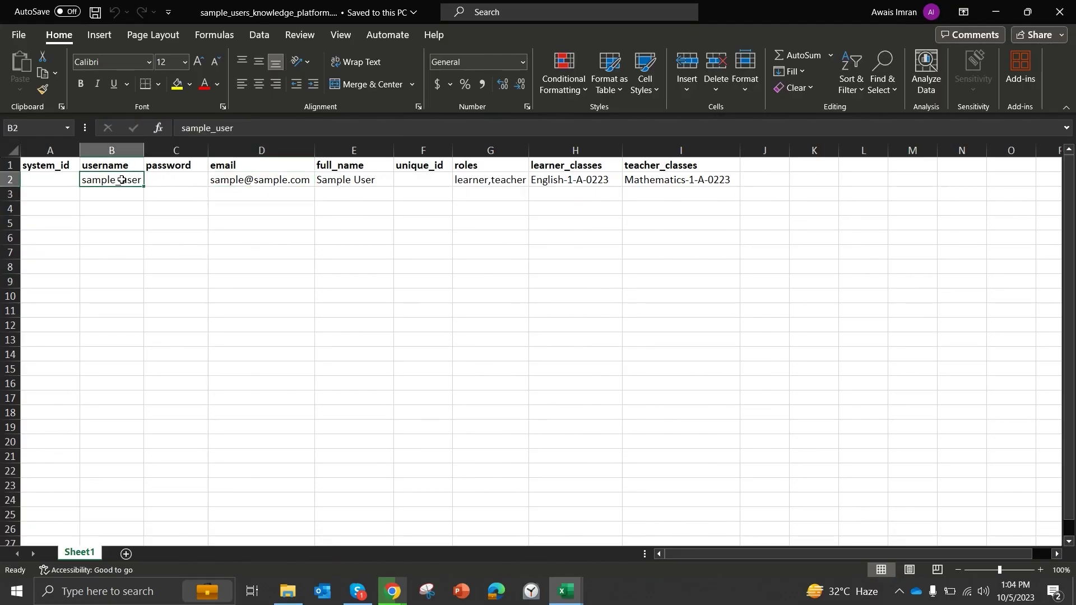
pyautogui.press('Right')
pyautogui.press('Right')
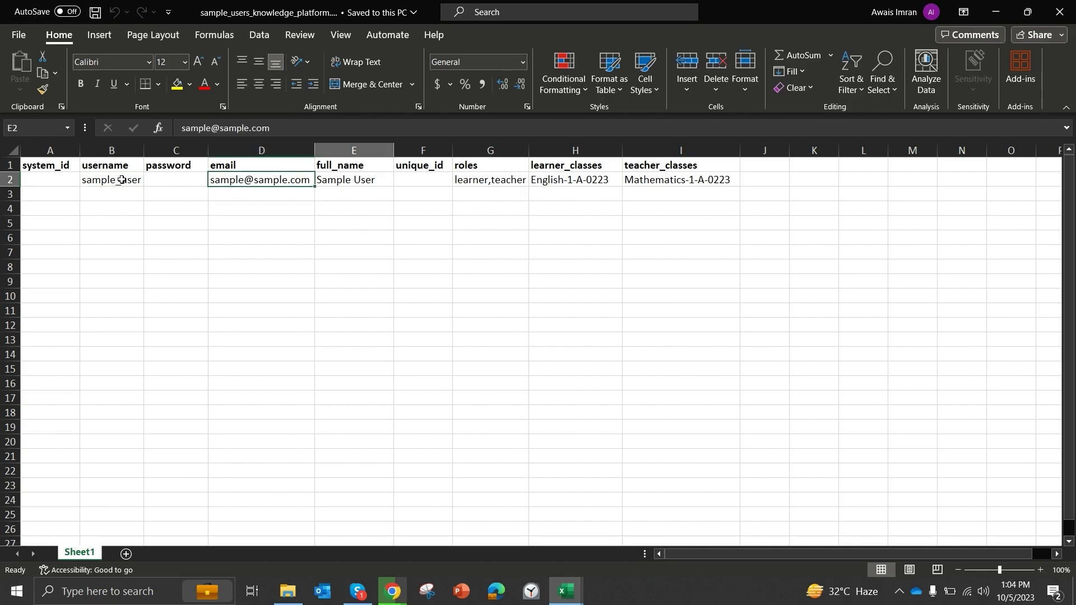
pyautogui.press('Right')
pyautogui.press('Right')
pyautogui.press('Right')
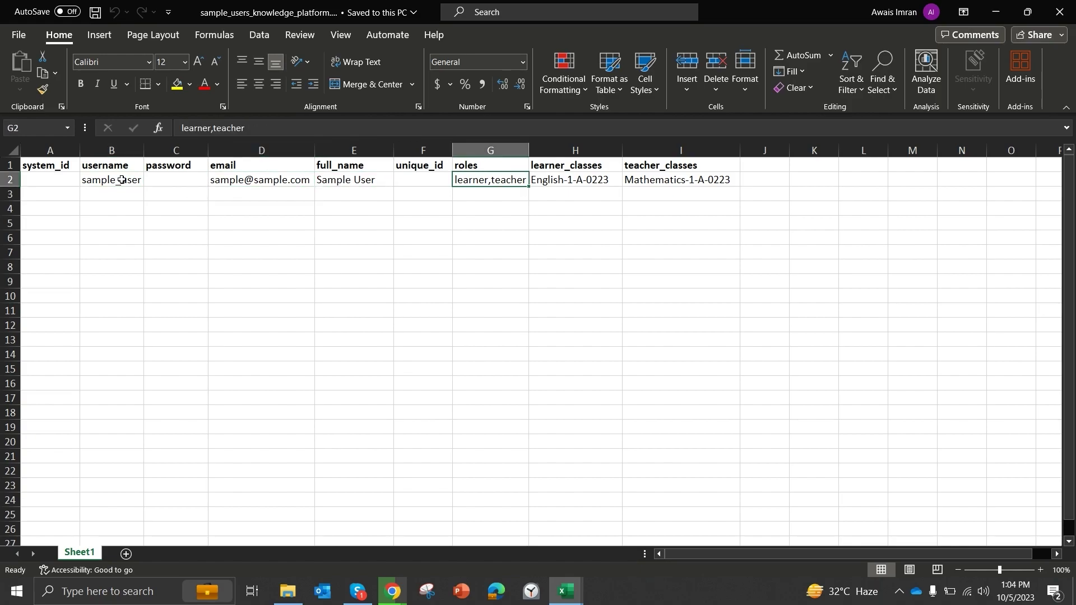
pyautogui.press('Right')
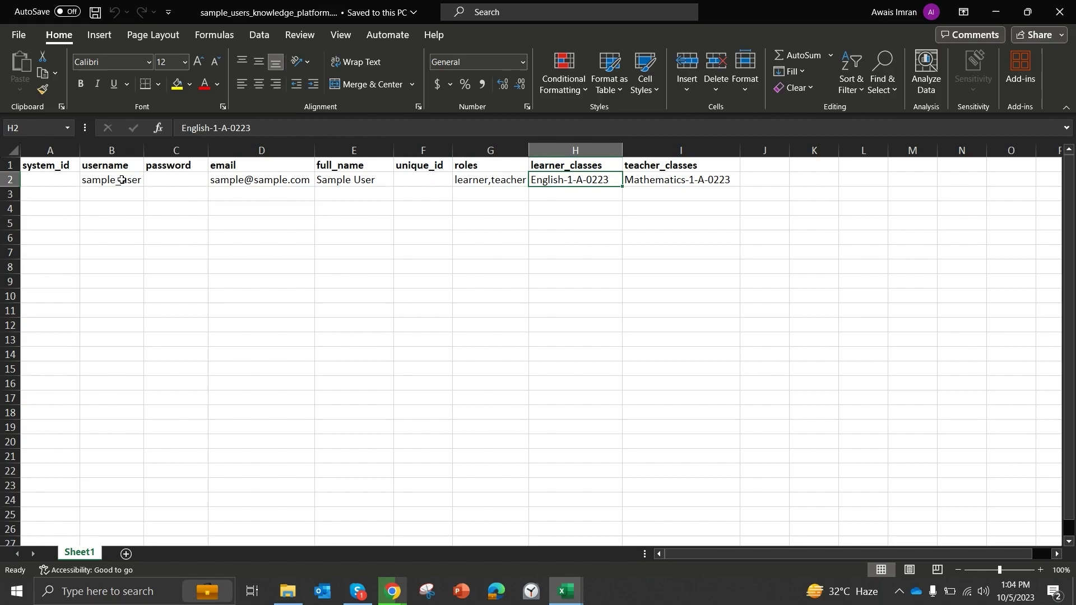
pyautogui.press('Right')
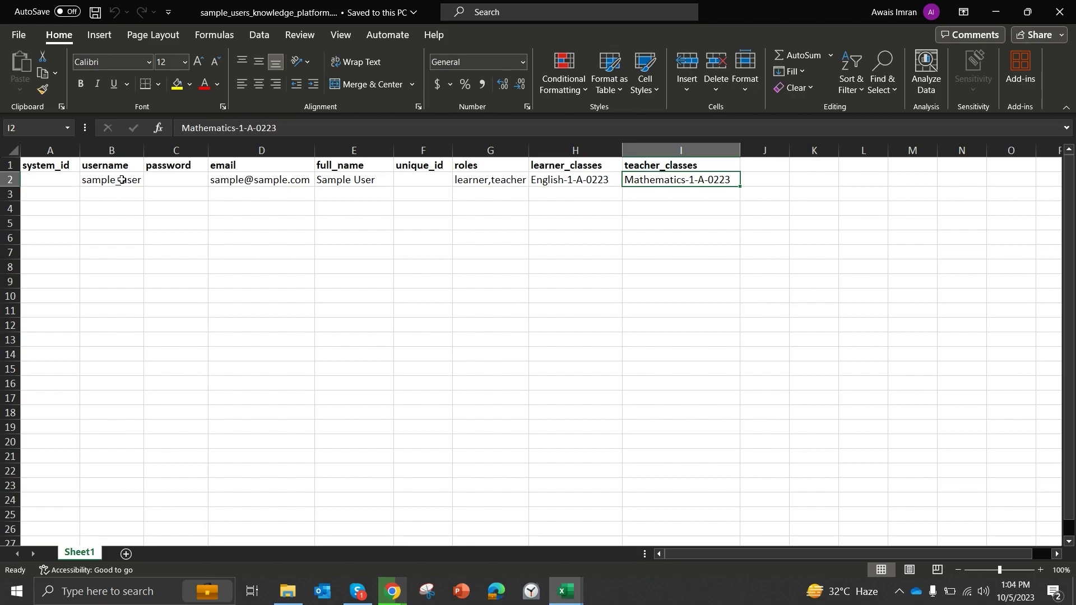
# Fill row 3 with the new user's username, password, email address and full name
pyautogui.press('Left')
pyautogui.press('Left')
pyautogui.press('Left')
pyautogui.press('Left')
pyautogui.press('Left')
pyautogui.press('Left')
pyautogui.press('Left')
pyautogui.press('Down')
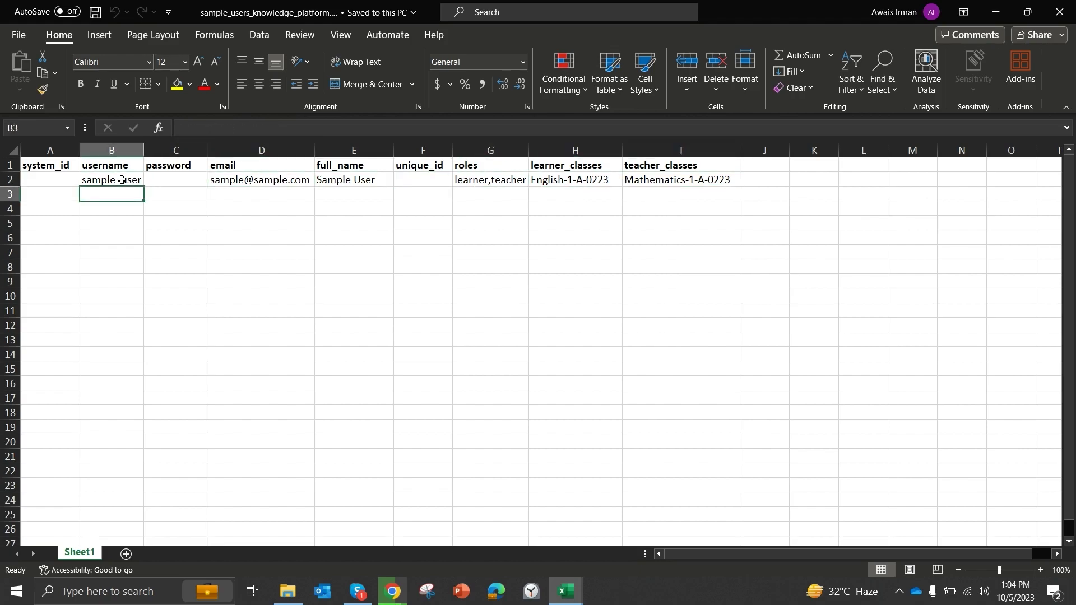
pyautogui.write('awais')
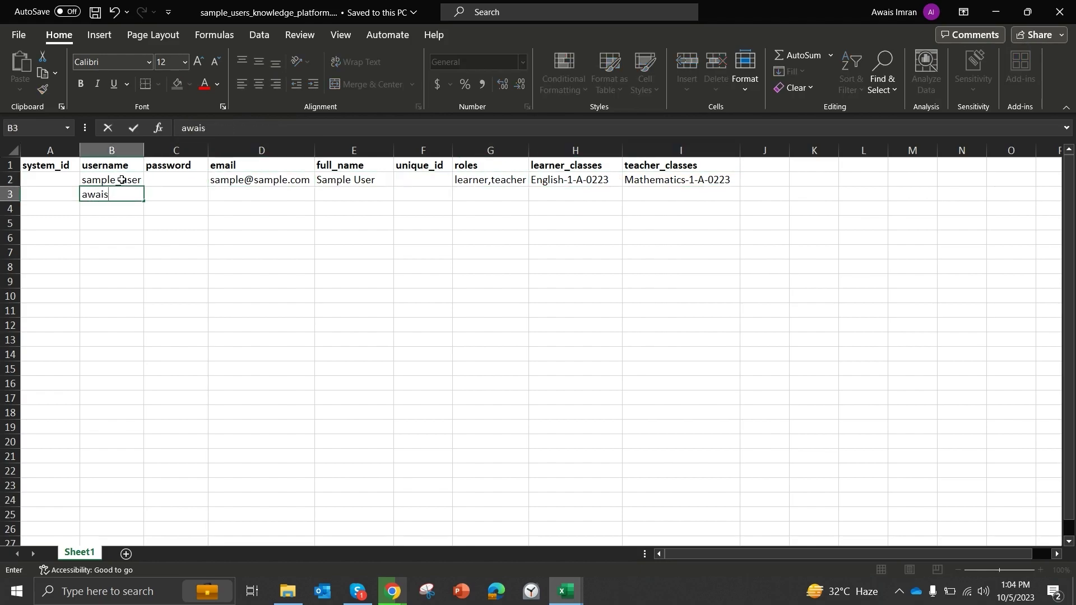
pyautogui.write('.12')
pyautogui.write('3')
pyautogui.press('Tab')
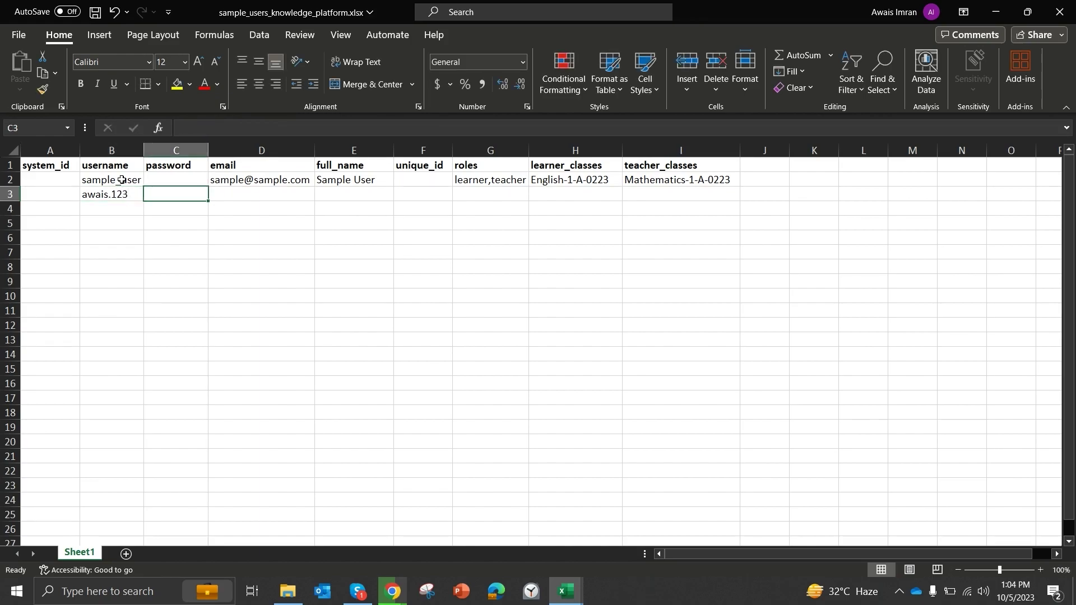
pyautogui.write('pass')
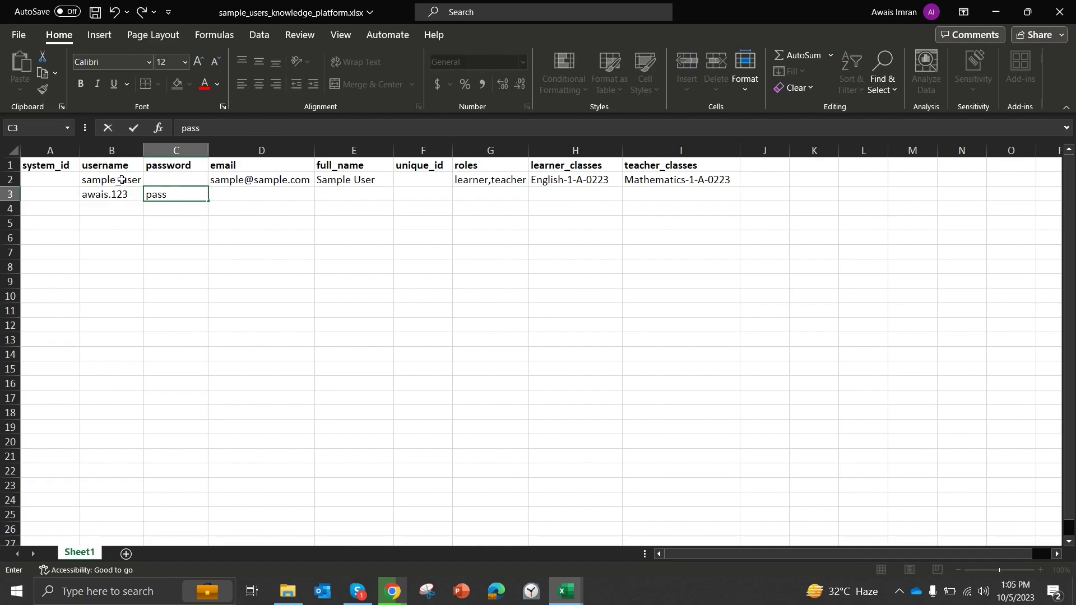
pyautogui.write('word')
pyautogui.press('Tab')
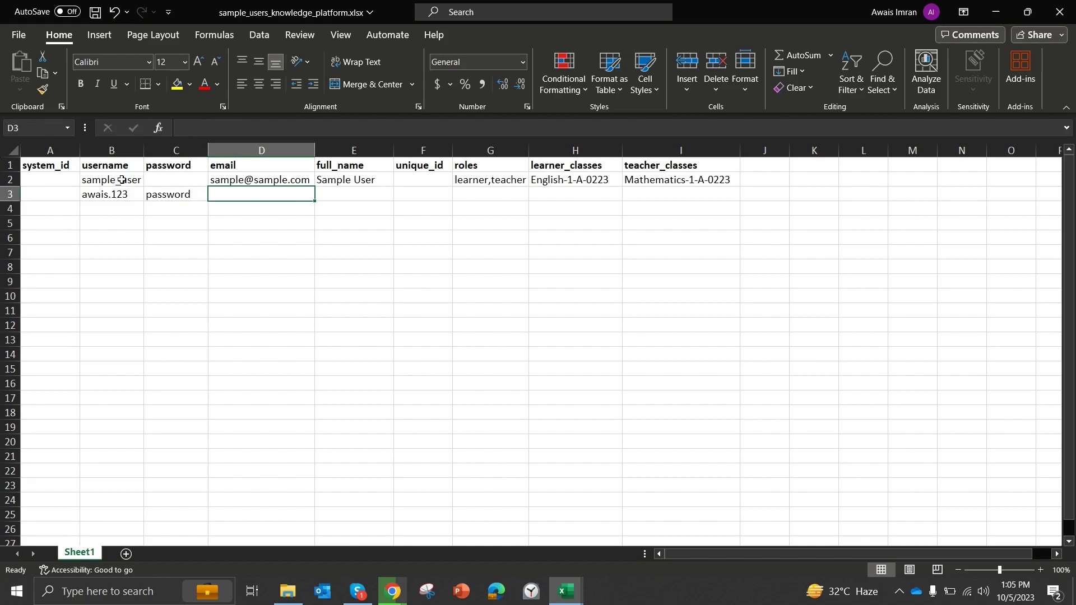
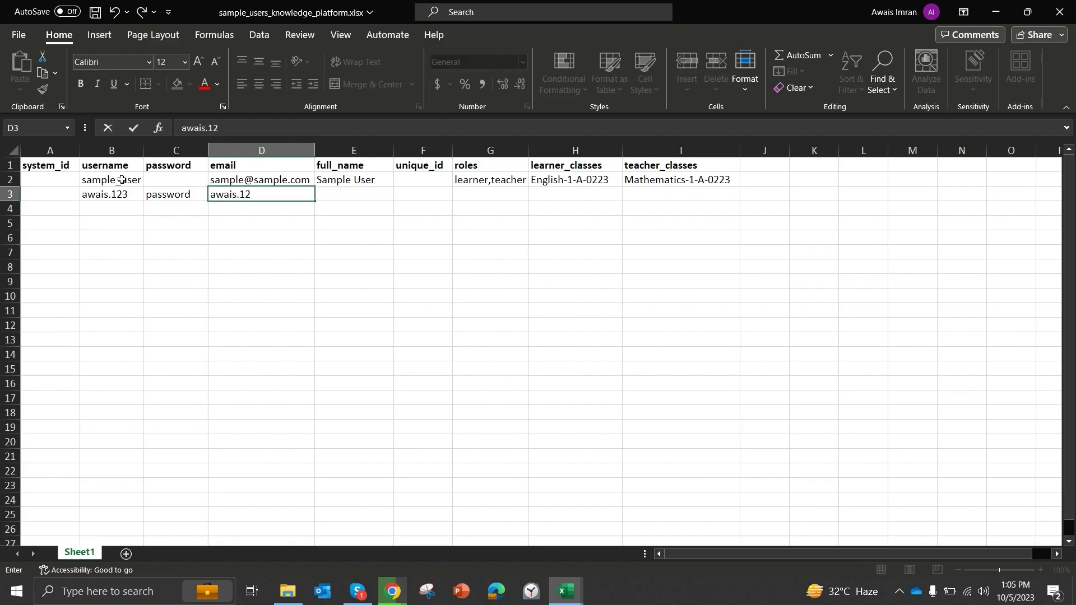
pyautogui.press('Tab')
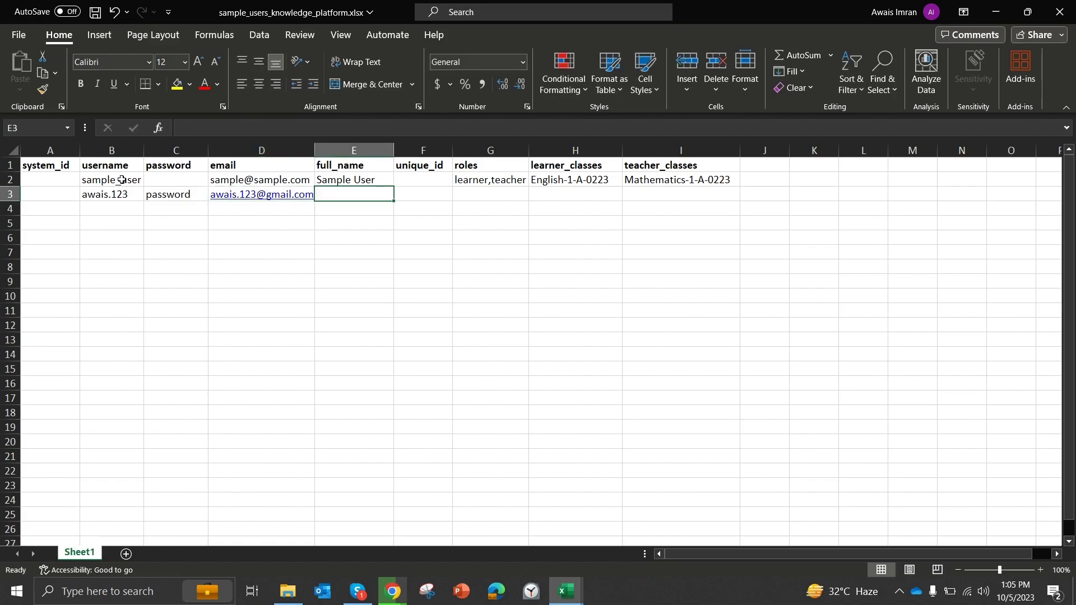
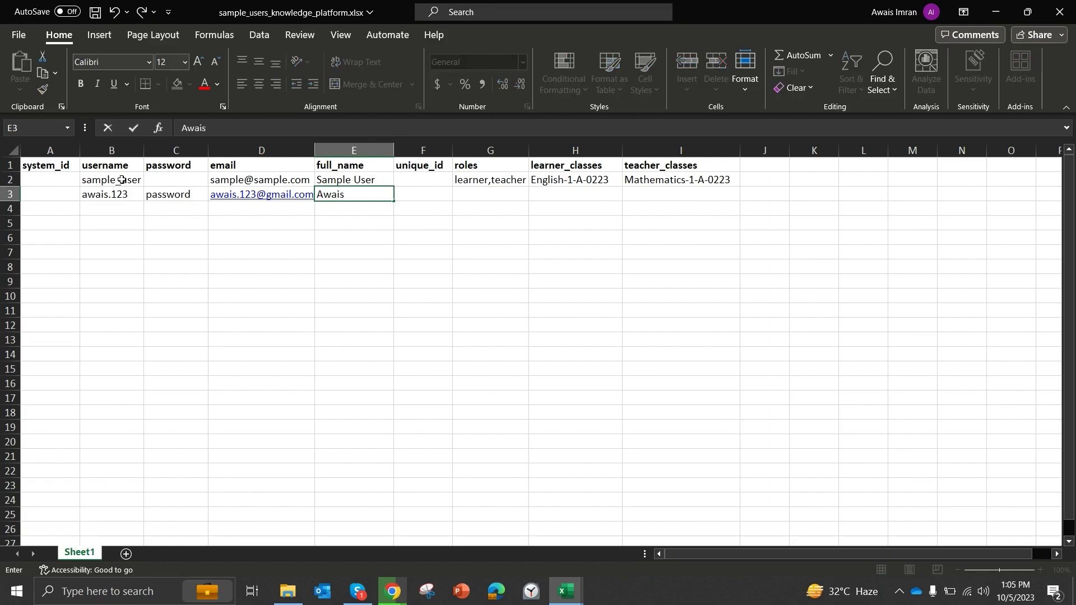
pyautogui.press('Left')
# Correct row 3's roles cell G3 to learner by removing the teacher role
pyautogui.press('Right')
pyautogui.press('Right')
pyautogui.press('Right')
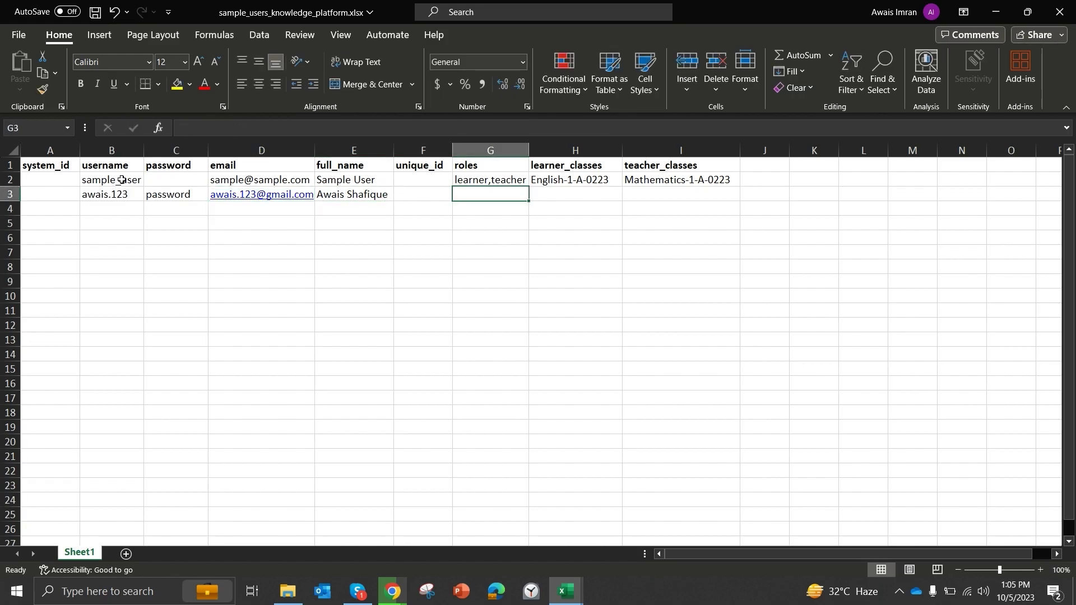
pyautogui.write('learner')
pyautogui.press('Right')
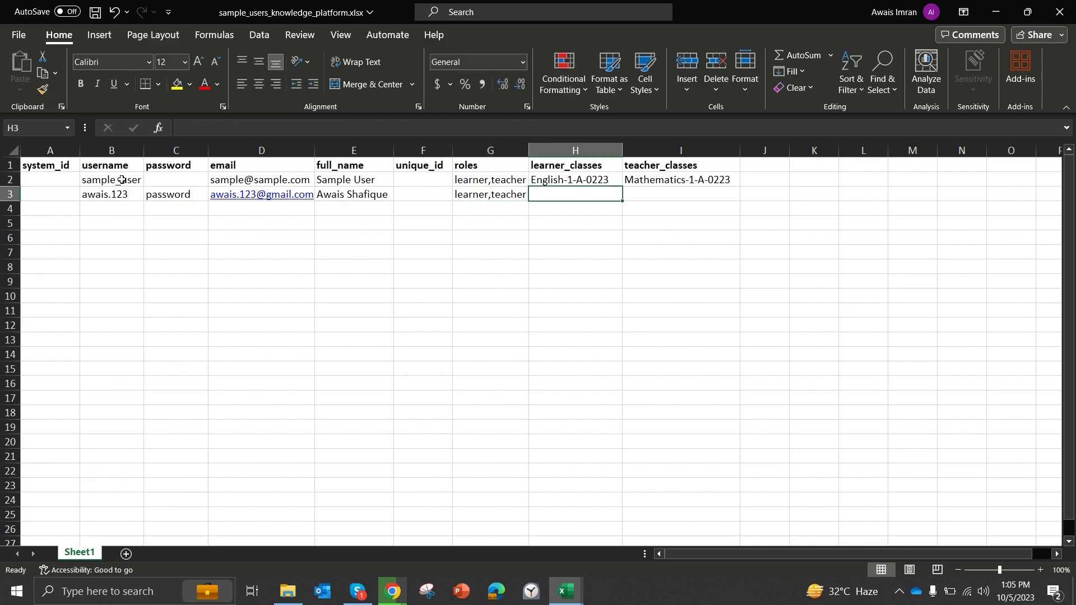
pyautogui.write('E')
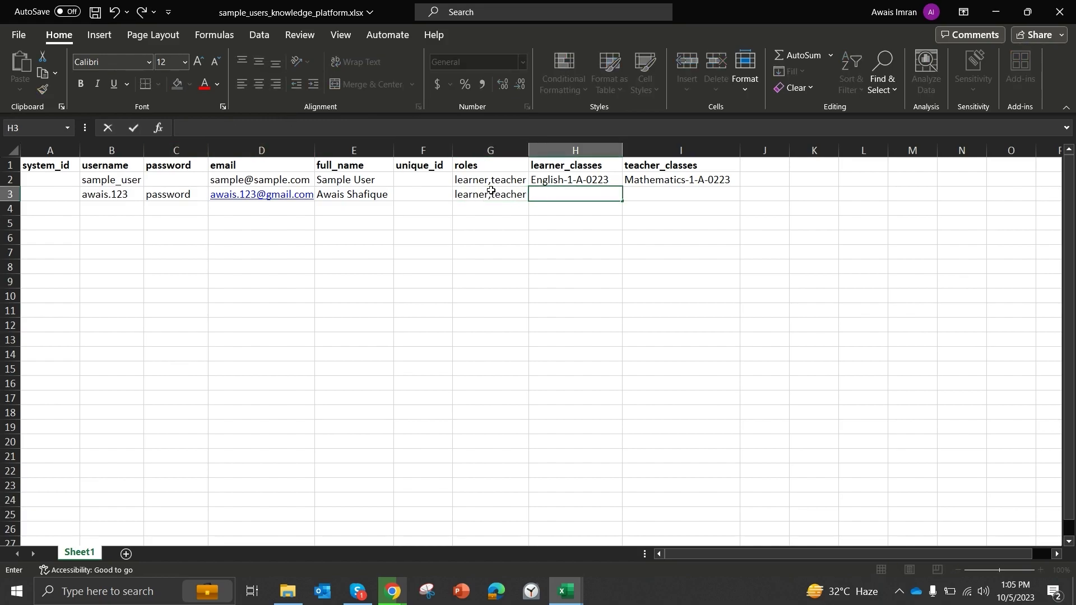
pyautogui.click(491, 192)
pyautogui.click(278, 124)
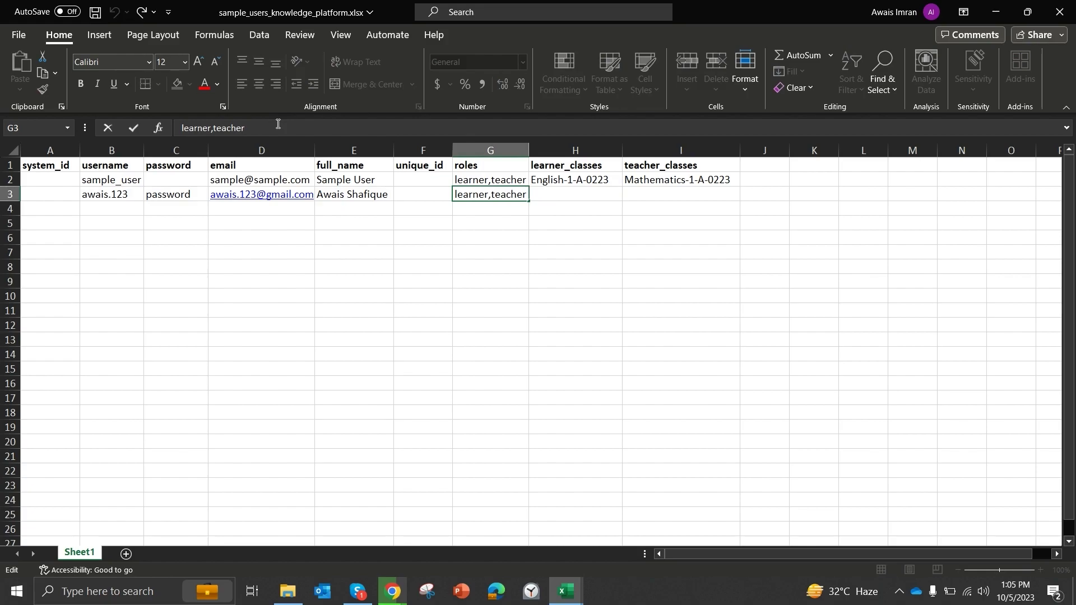
pyautogui.press('BackSpace')
pyautogui.press('BackSpace')
pyautogui.press('BackSpace')
pyautogui.press('BackSpace')
pyautogui.press('BackSpace')
pyautogui.press('BackSpace')
pyautogui.press('BackSpace')
pyautogui.press('Return')
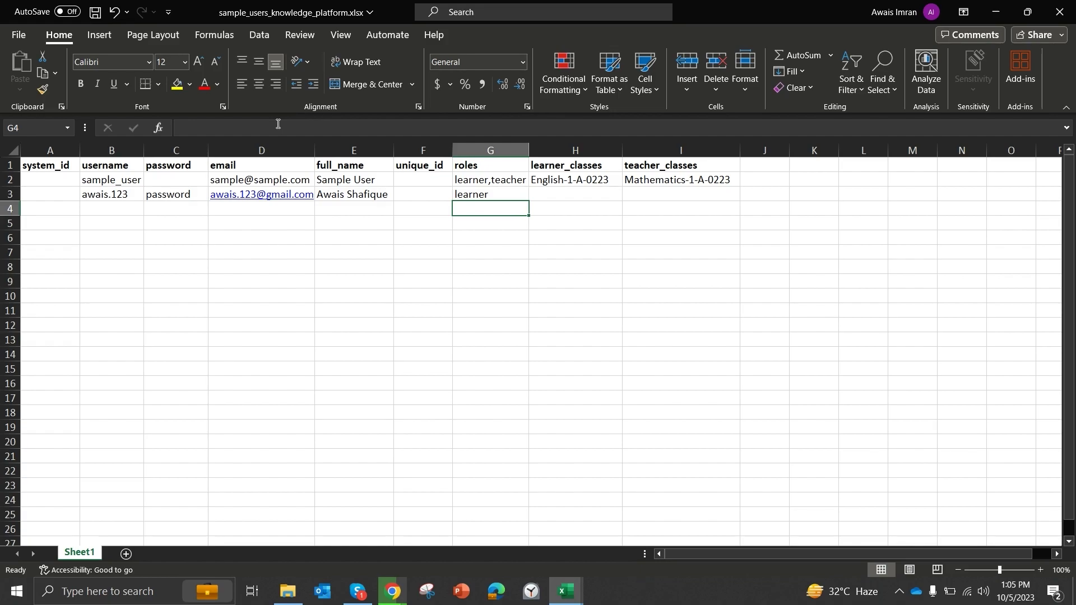
# Copy English-1-A-0223 from the sample row into row 3's learner_classes and copy Mathematics-1-A-0223
pyautogui.press('Up')
pyautogui.press('Right')
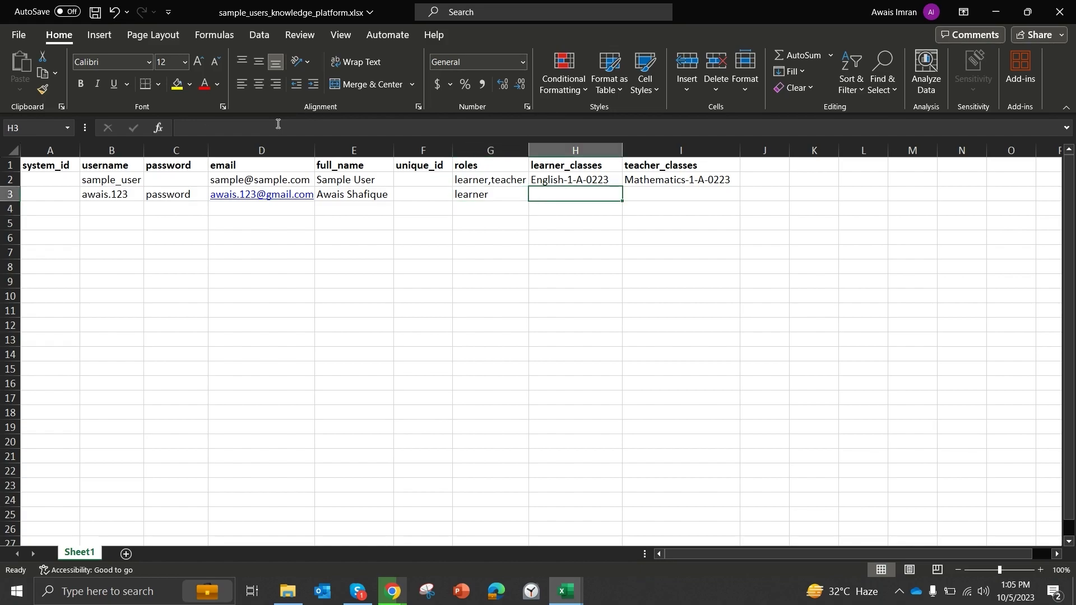
pyautogui.click(581, 178)
pyautogui.hotkey('ctrl', 'c')
pyautogui.press('Down')
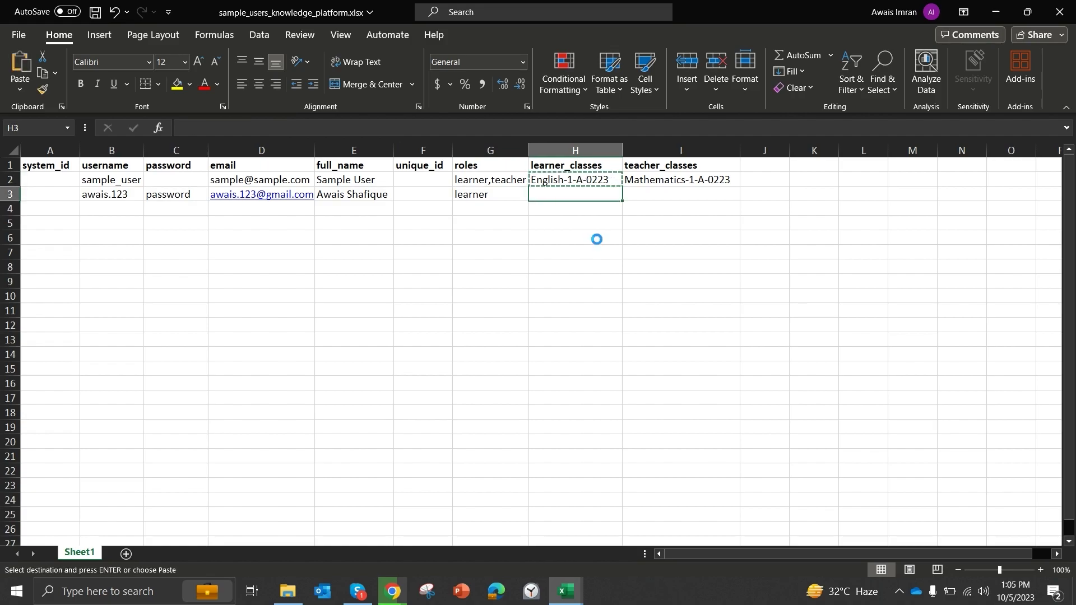
pyautogui.hotkey('ctrl', 'v')
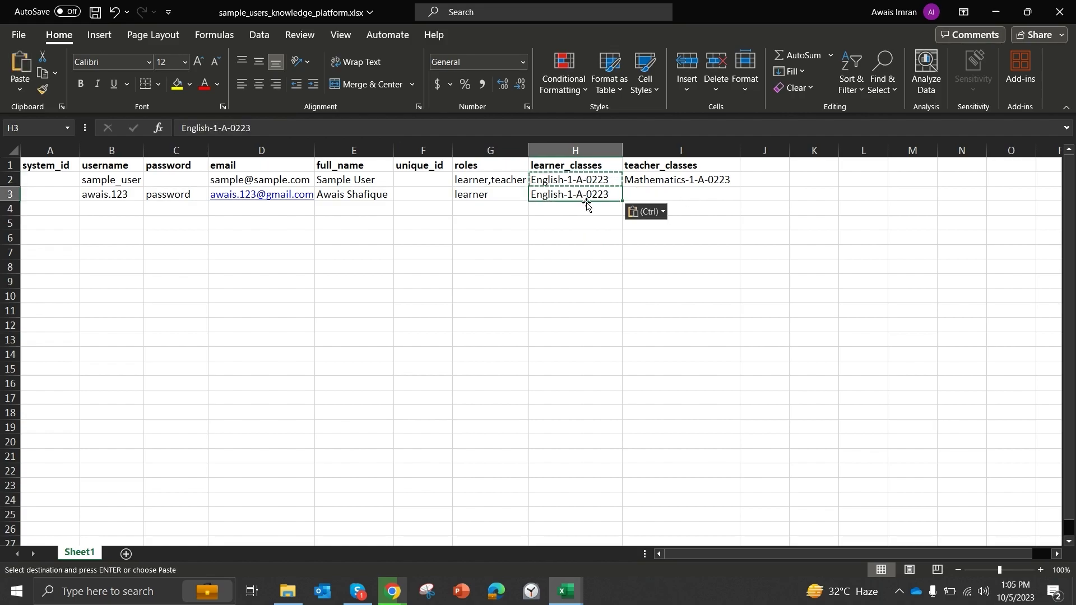
pyautogui.press('Down')
pyautogui.click(656, 179)
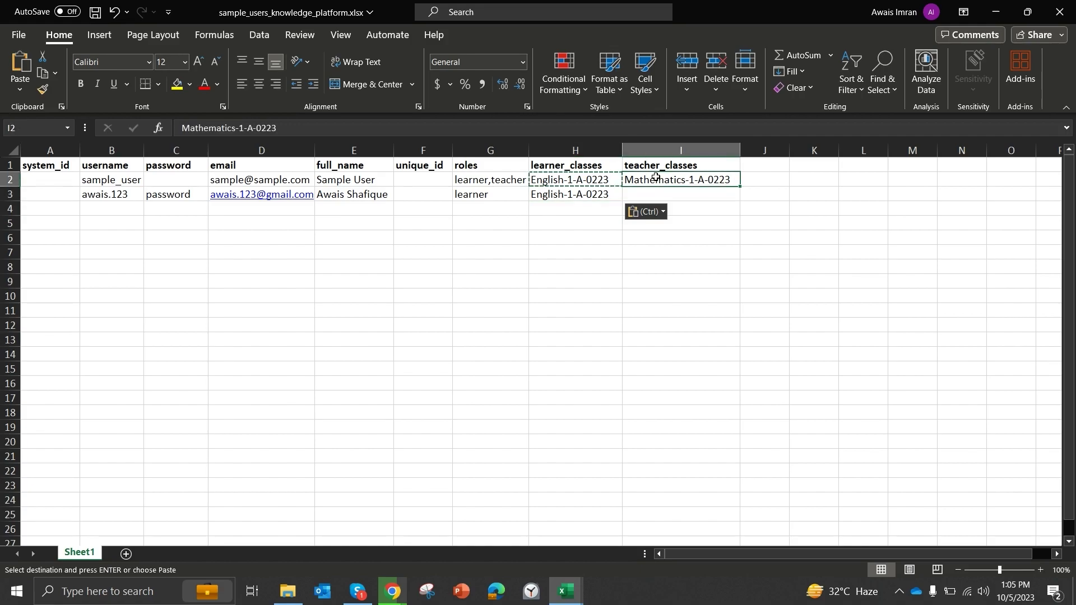
pyautogui.hotkey('ctrl', 'c')
pyautogui.click(600, 193)
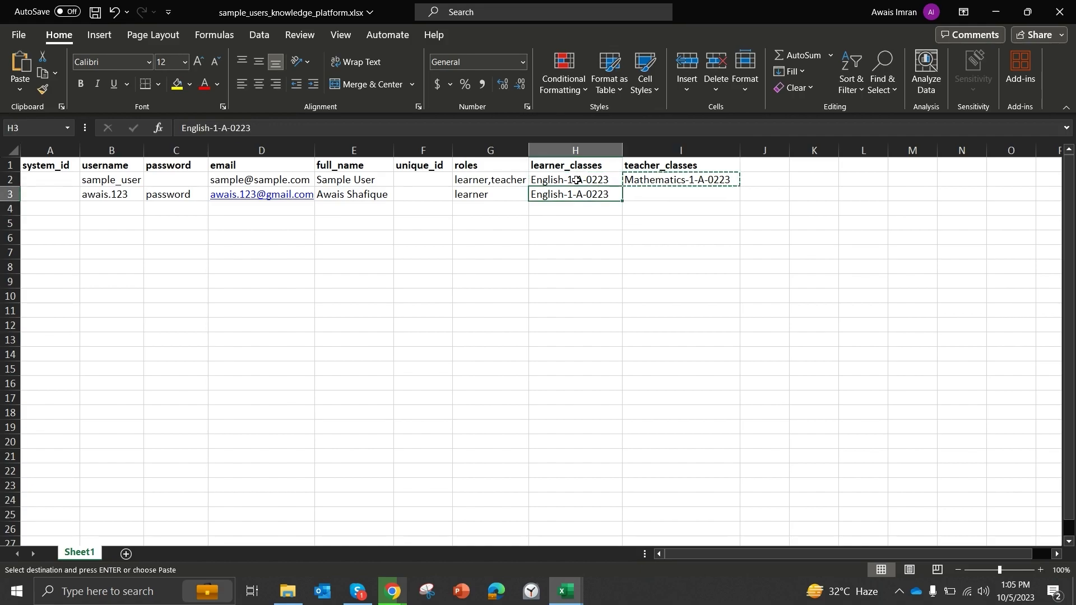
# Append ', Mathematics-1-A-0223' so H3 lists both English and Mathematics learner classes
pyautogui.click(429, 130)
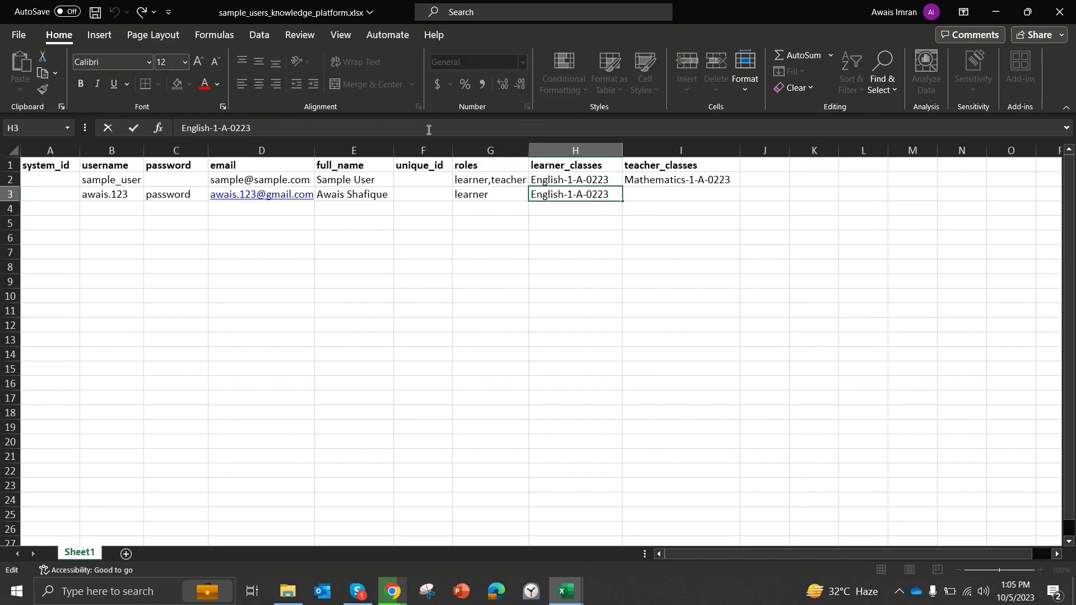
pyautogui.write(',')
pyautogui.click(648, 171)
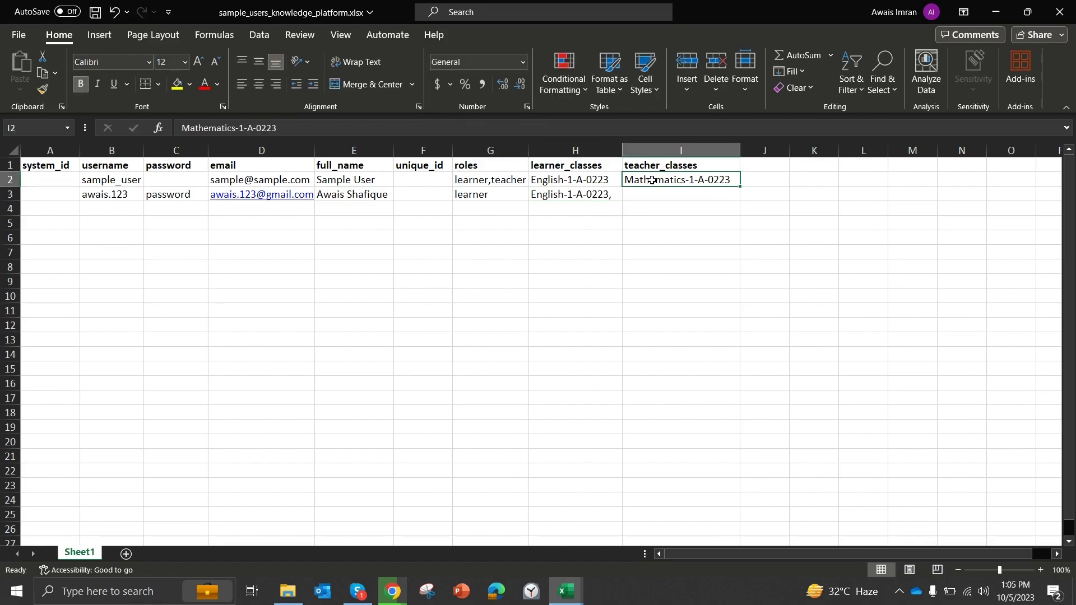
pyautogui.click(467, 130)
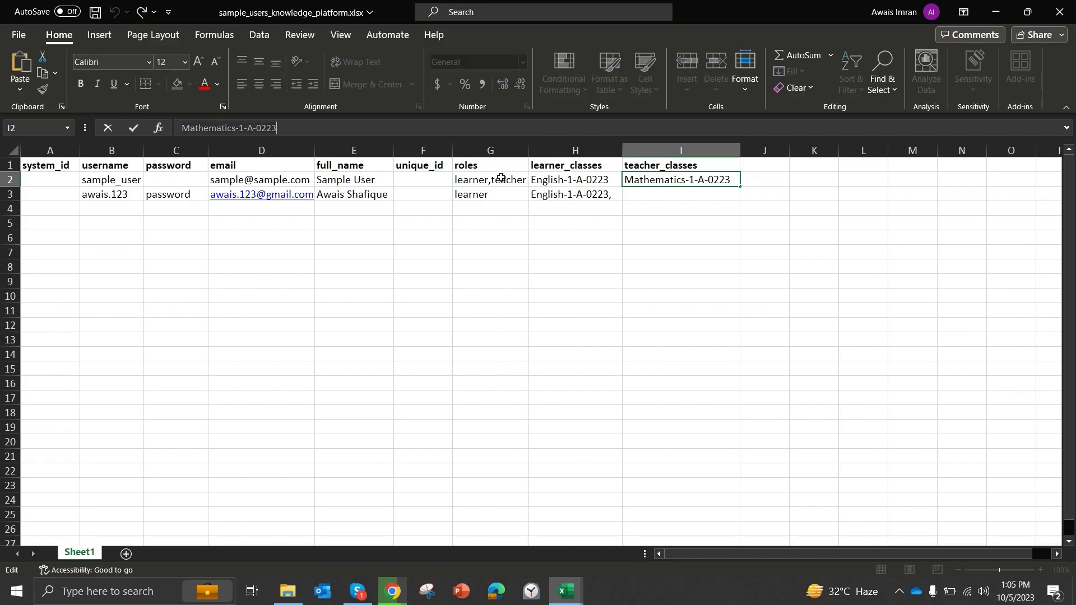
pyautogui.click(559, 194)
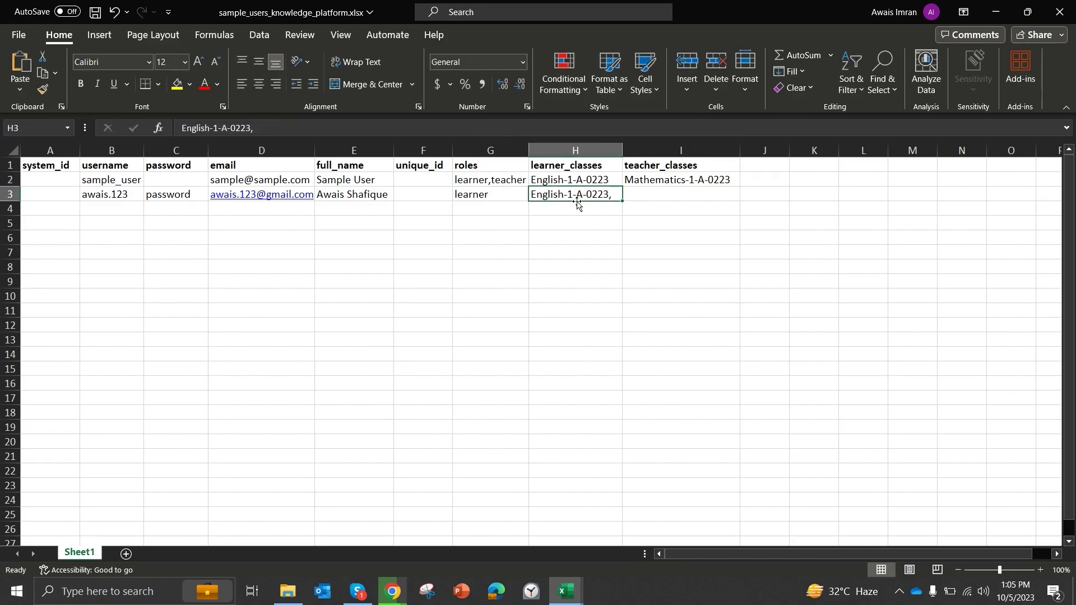
pyautogui.click(311, 129)
pyautogui.hotkey('ctrl', 'v')
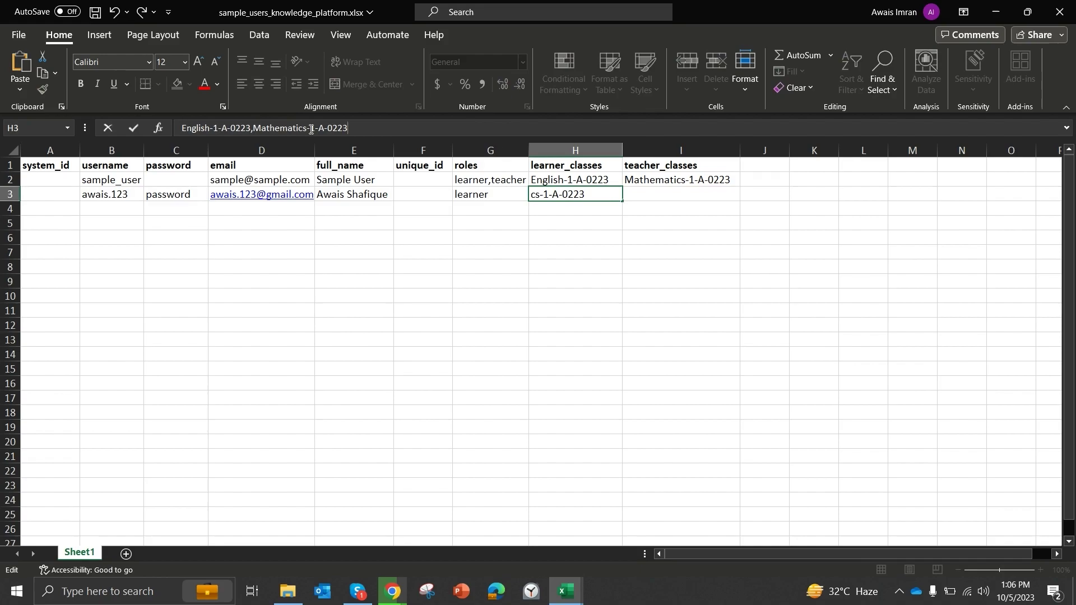
pyautogui.press('Return')
# Review row 3 and widen column H so both learner classes are visible
pyautogui.click(102, 196)
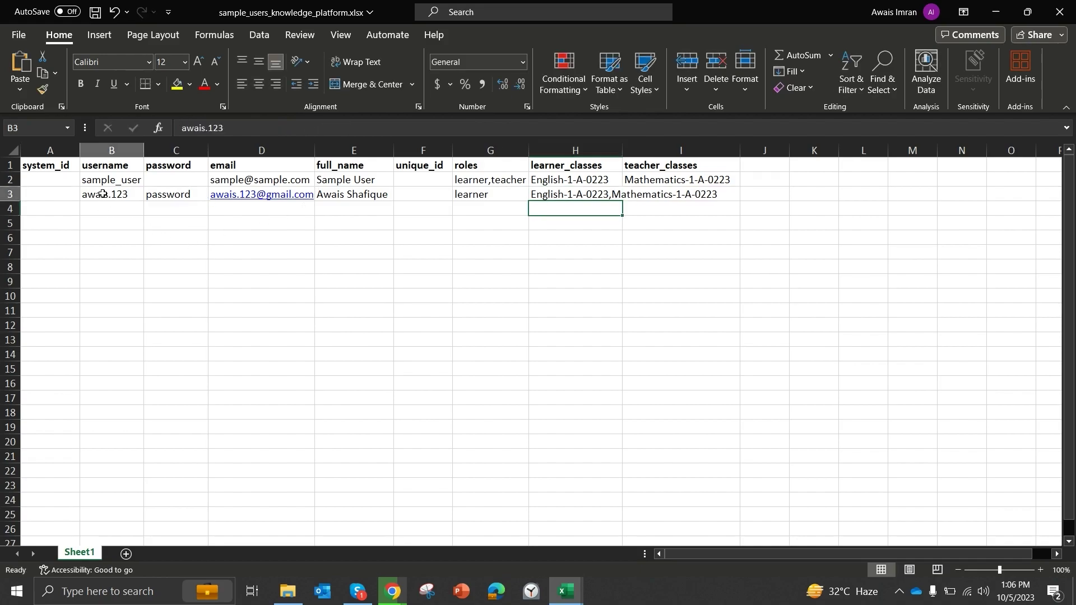
pyautogui.press('Right')
pyautogui.press('Right')
pyautogui.press('Right')
pyautogui.press('Right')
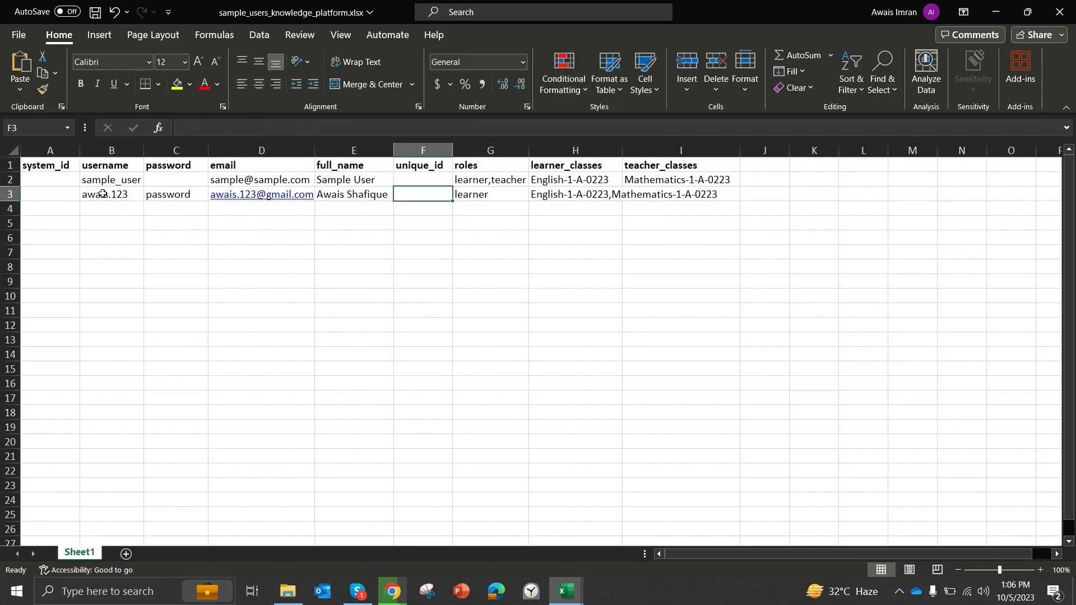
pyautogui.press('Right')
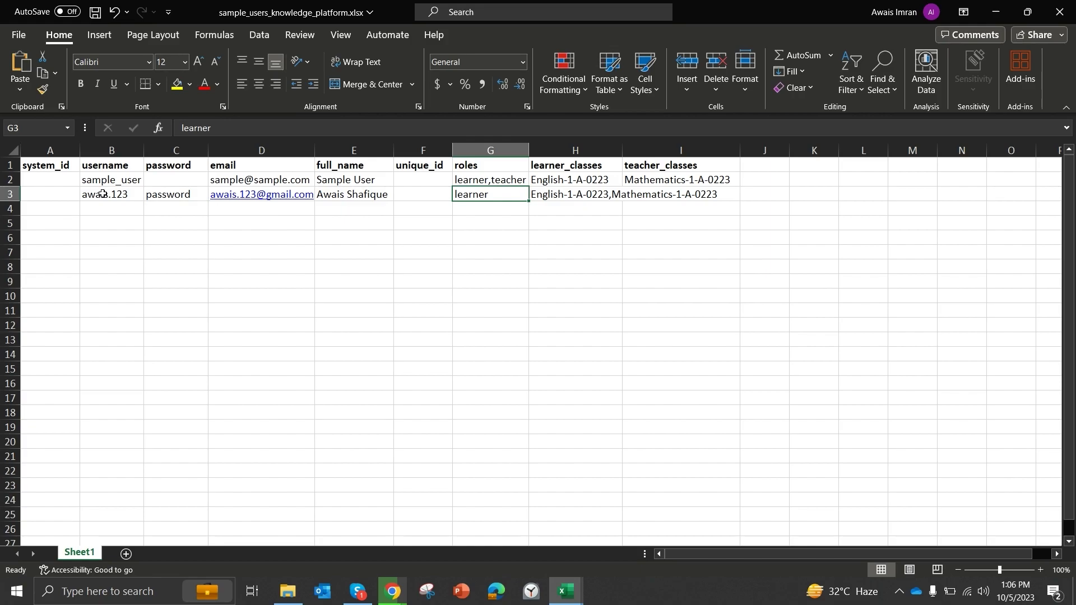
pyautogui.press('Right')
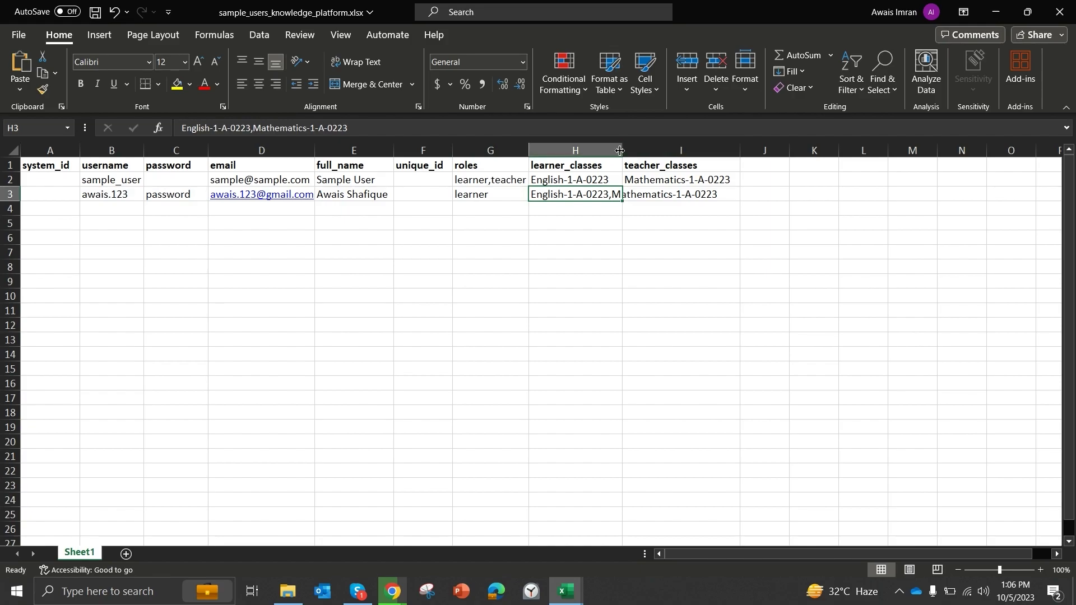
pyautogui.moveTo(622, 150); pyautogui.dragTo(759, 151)
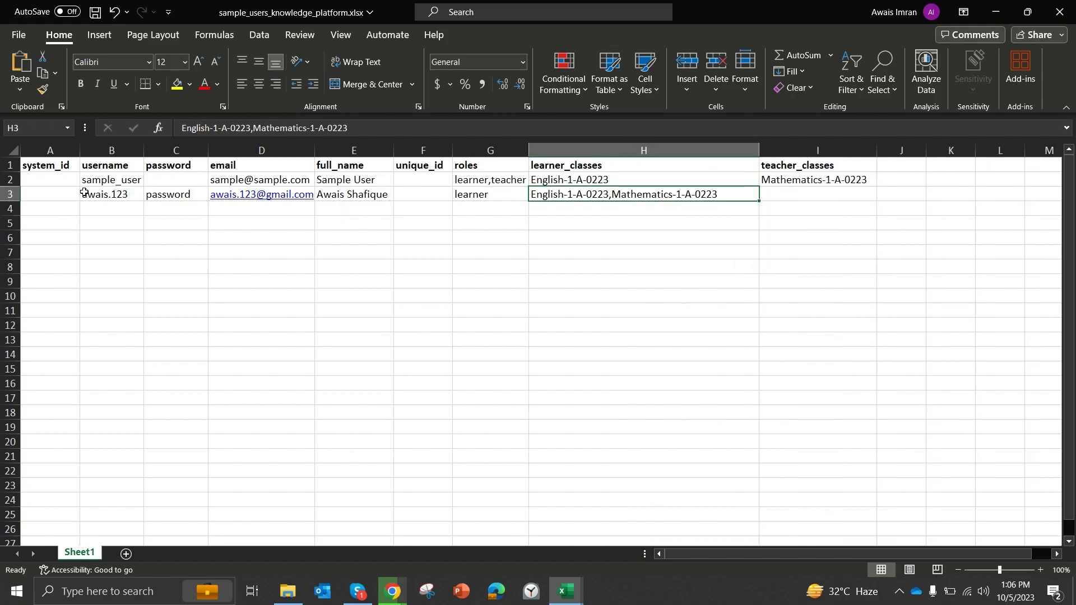
# Fill row 4 with username saad.123, password, email, full name and the learner role
pyautogui.click(60, 197)
pyautogui.press('Right')
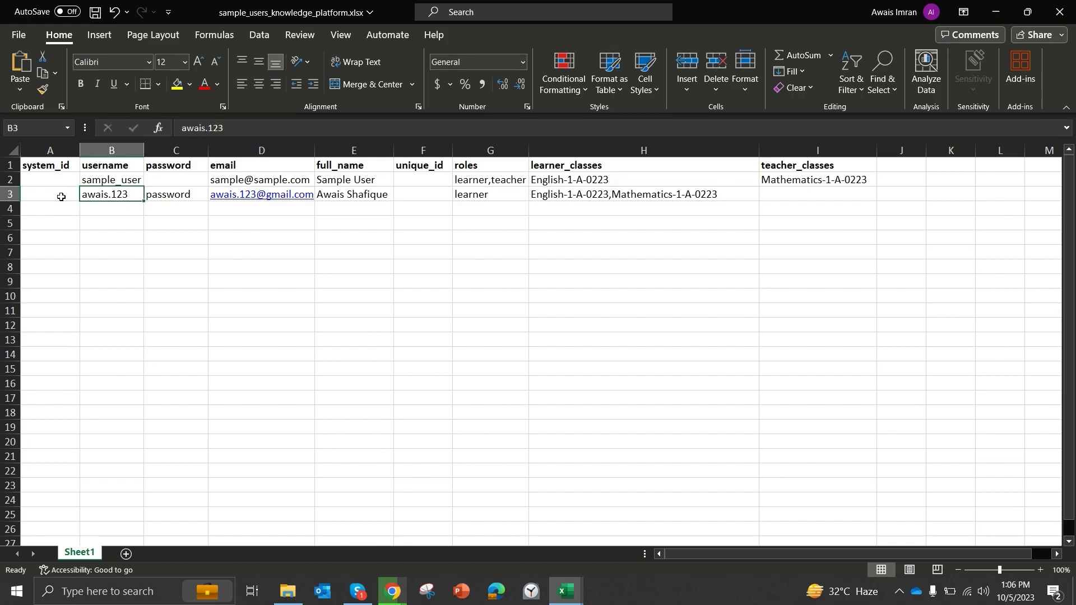
pyautogui.press('Down')
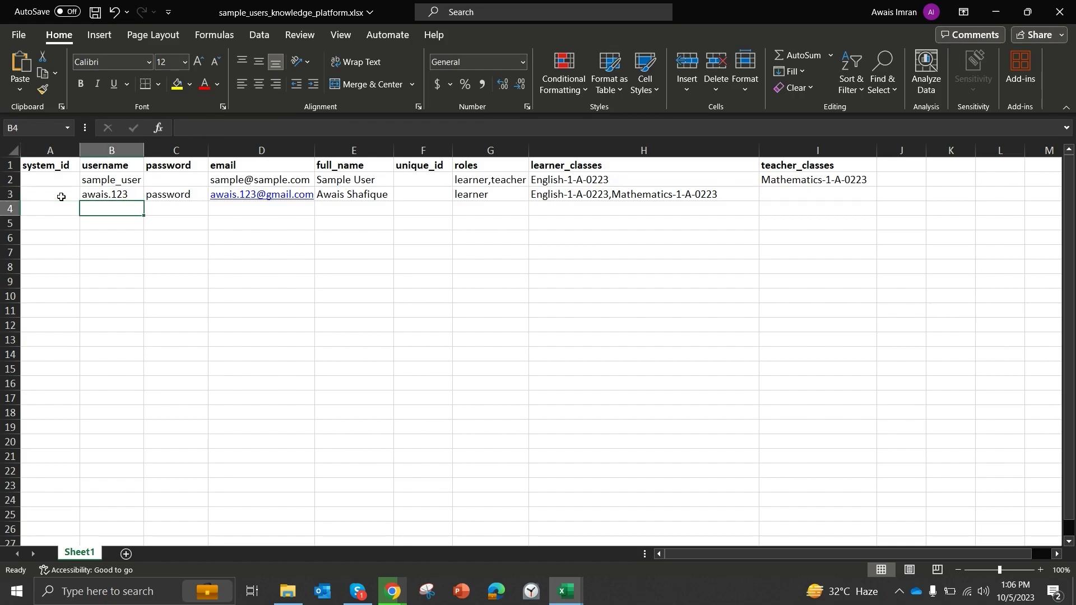
pyautogui.write('s')
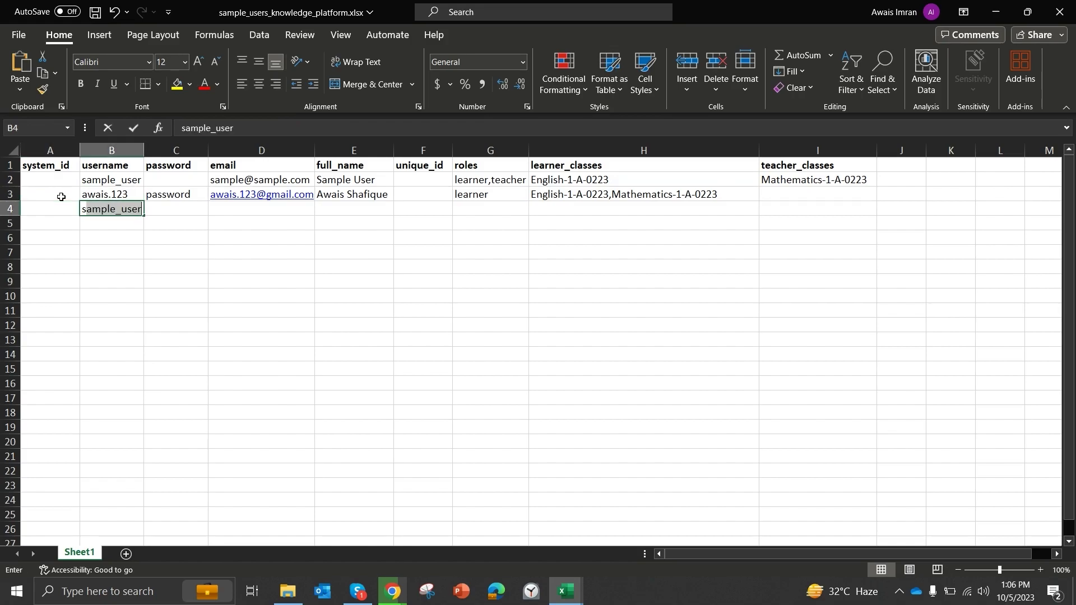
pyautogui.write('aad.1')
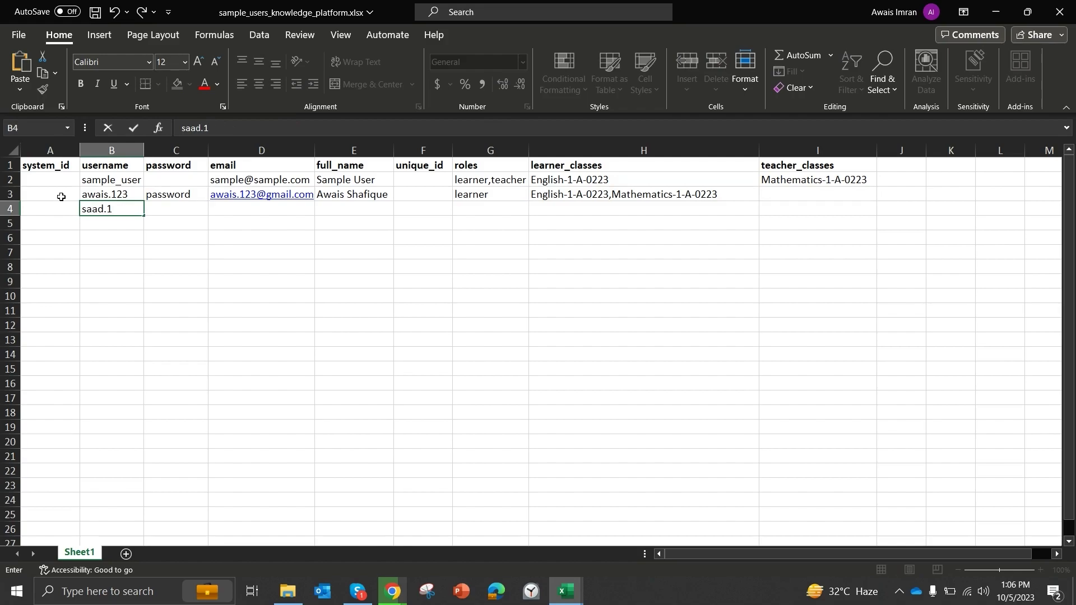
pyautogui.write('23')
pyautogui.press('Tab')
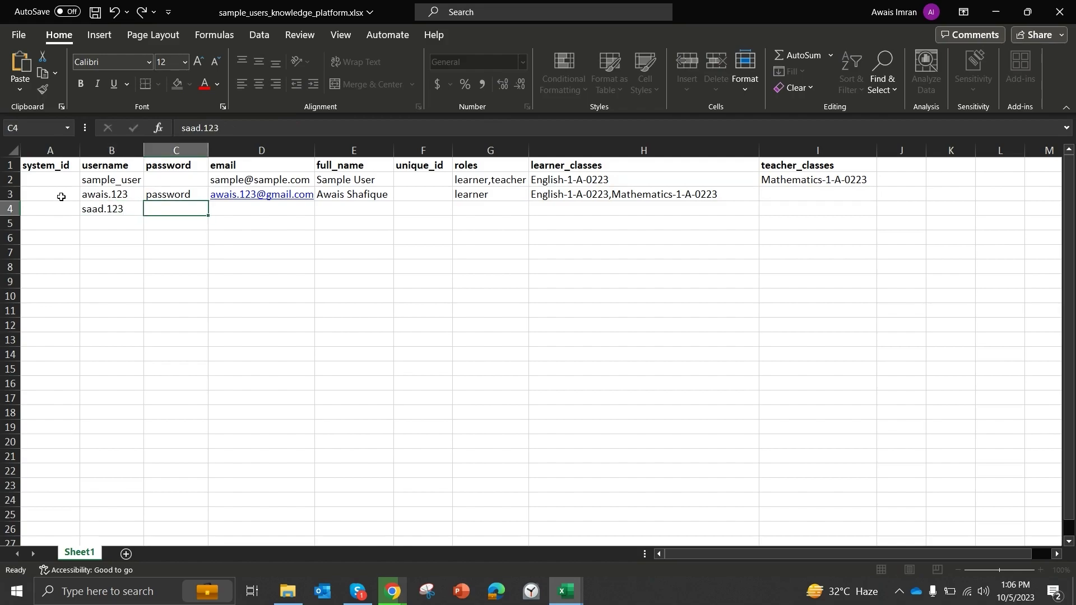
pyautogui.write('passwr')
pyautogui.write('od')
pyautogui.press('Return')
pyautogui.press('Up')
pyautogui.press('Right')
pyautogui.press('Right')
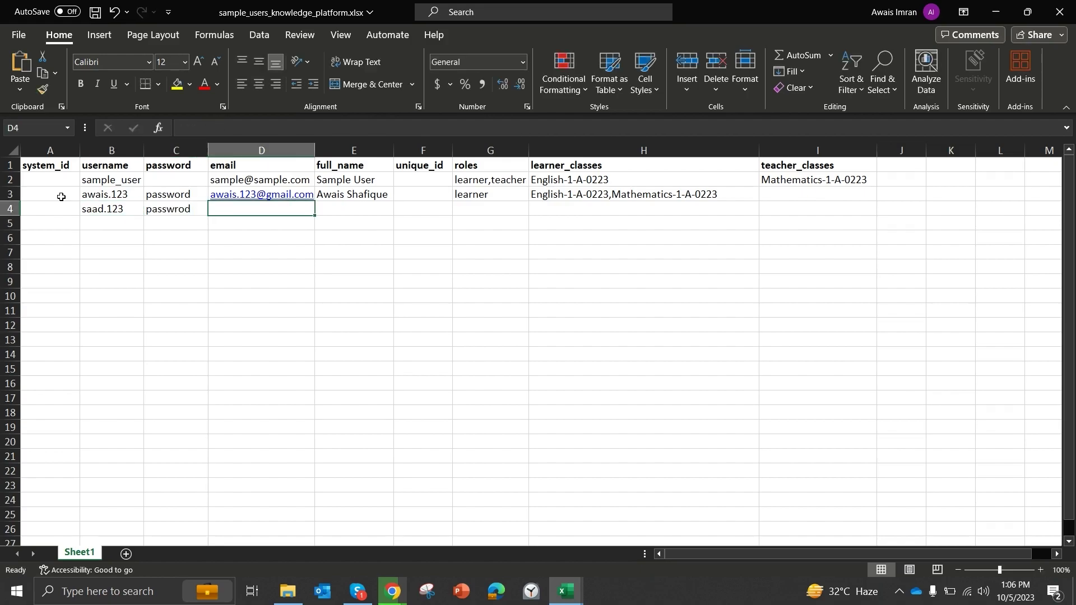
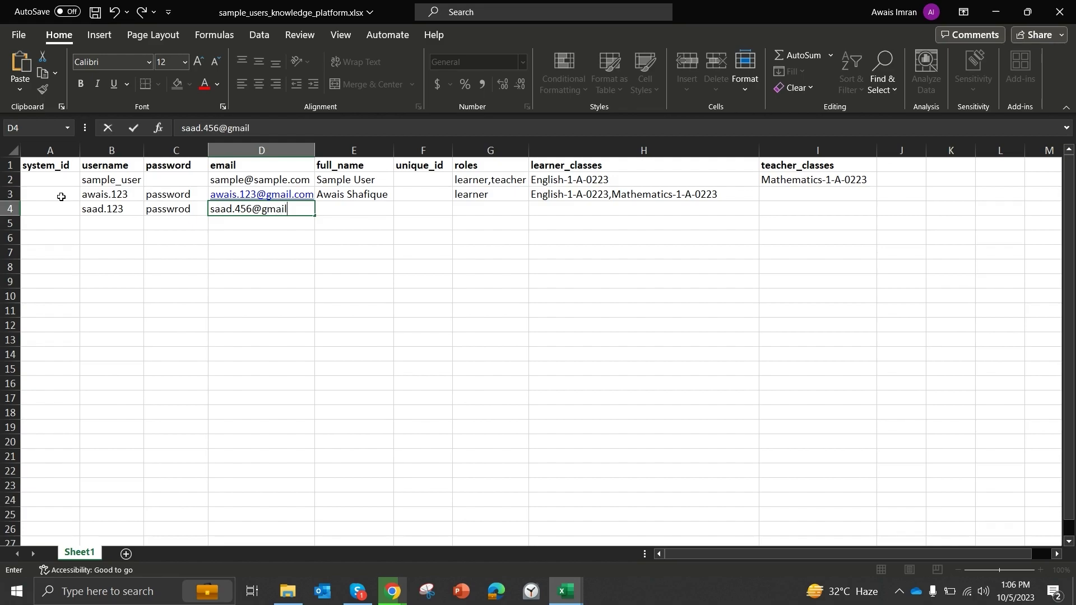
pyautogui.press('Tab')
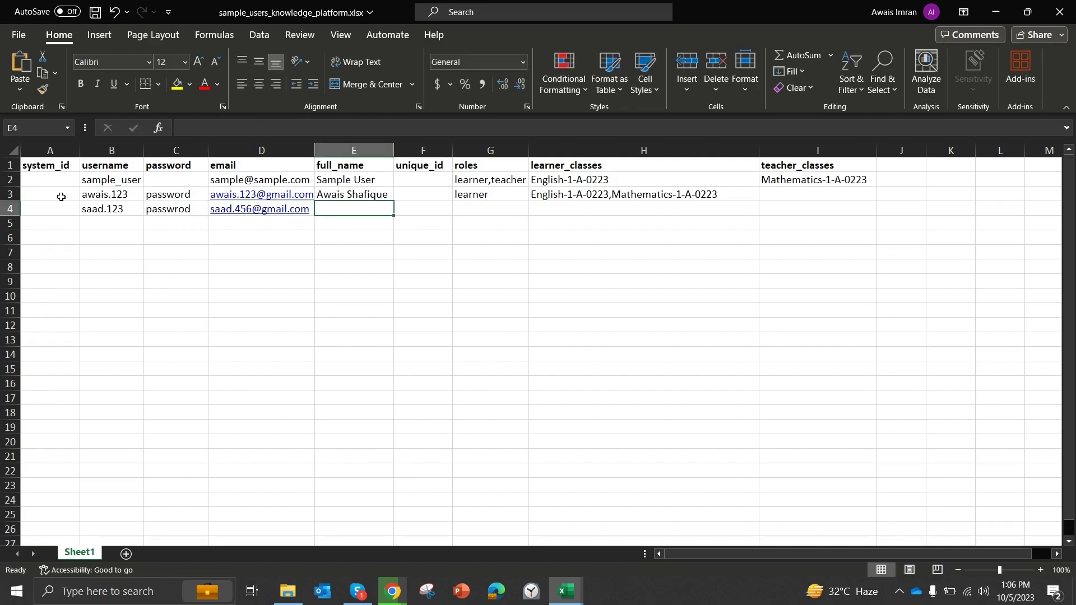
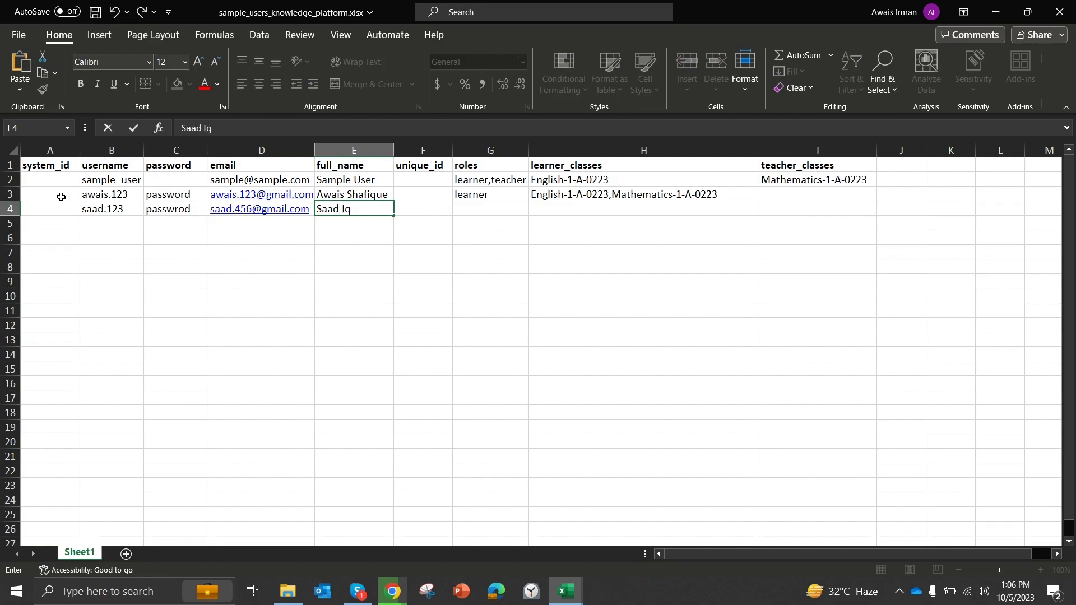
pyautogui.press('Tab')
pyautogui.press('Tab')
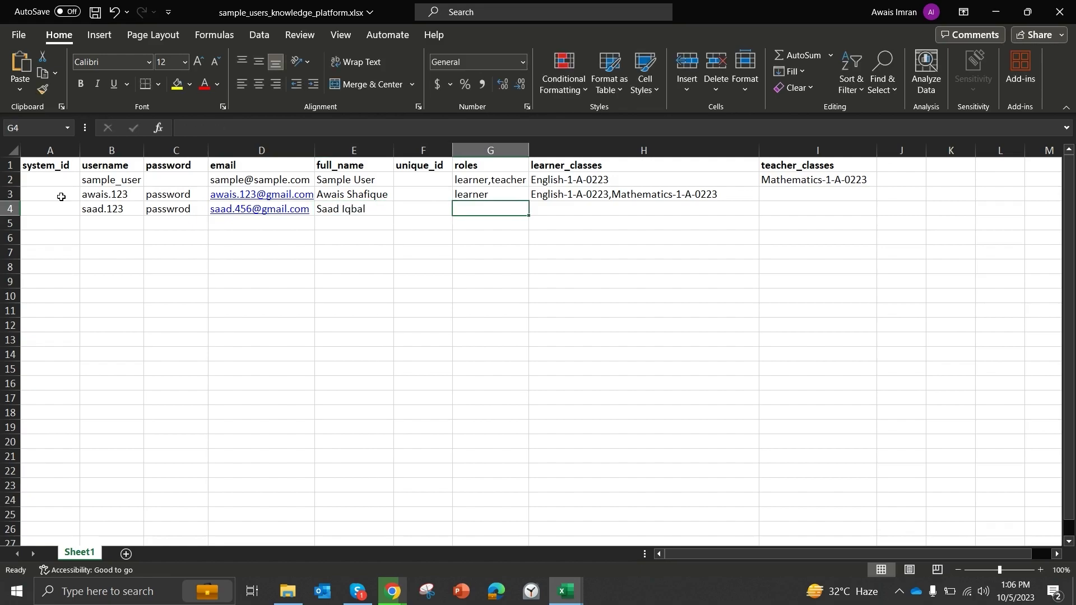
pyautogui.write('learner')
pyautogui.press('Return')
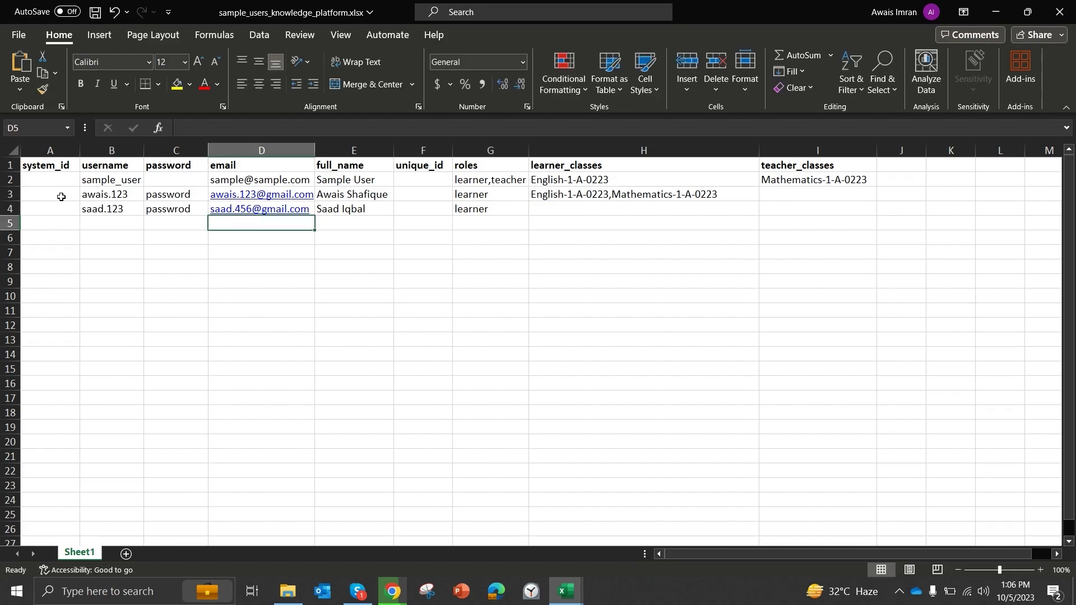
# Copy row 3's two learner classes into row 4's learner_classes cell H4
pyautogui.press('Right')
pyautogui.press('Up')
pyautogui.press('Right')
pyautogui.press('Right')
pyautogui.press('Right')
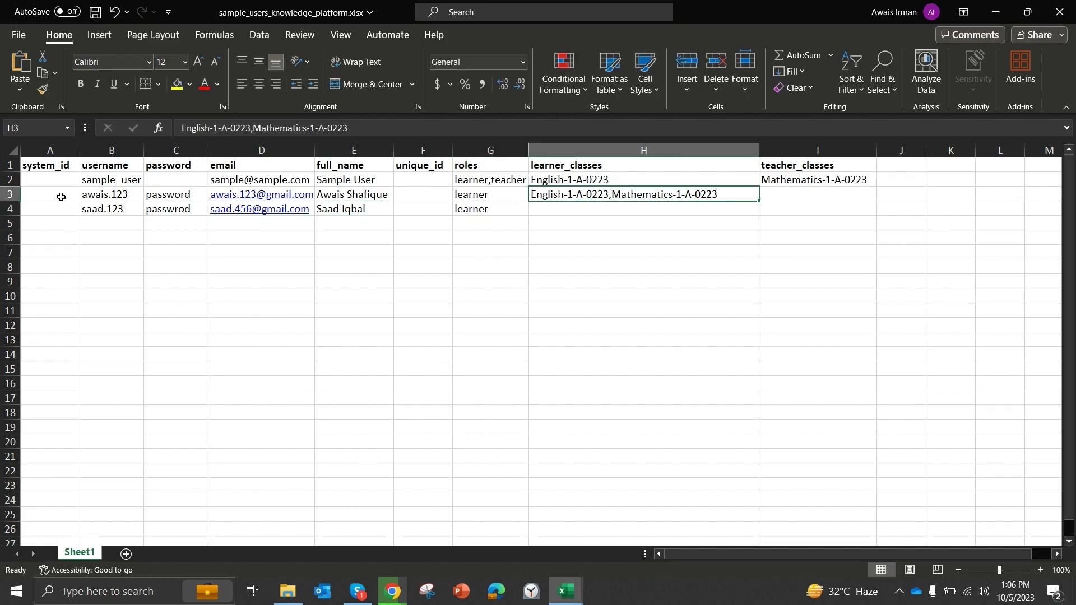
pyautogui.hotkey('ctrl', 'c')
pyautogui.press('Down')
pyautogui.hotkey('ctrl', 'v')
pyautogui.press('Down')
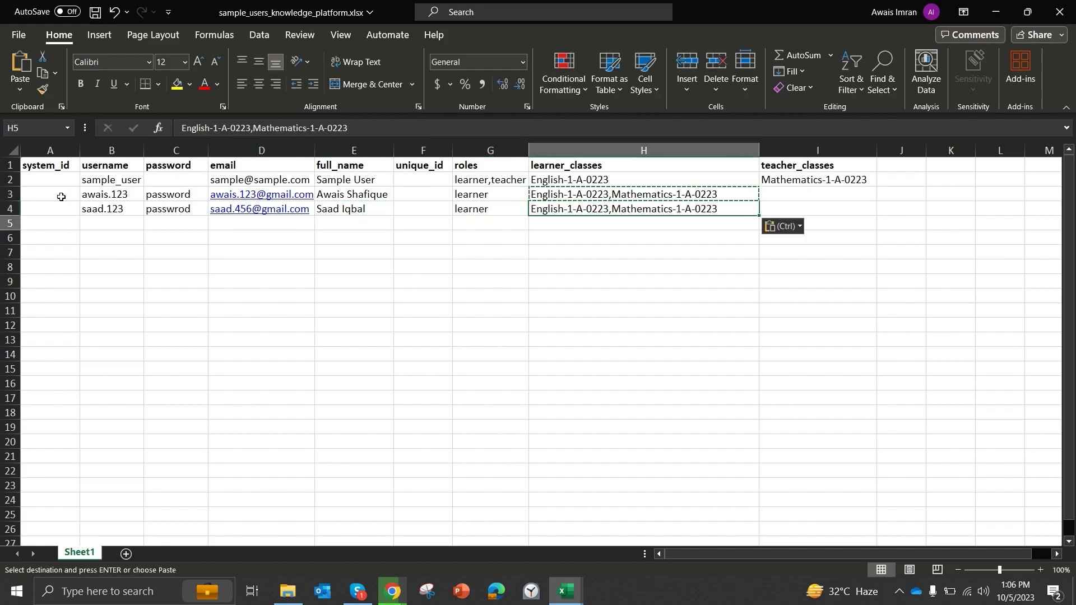
pyautogui.press('Up')
pyautogui.press('Right')
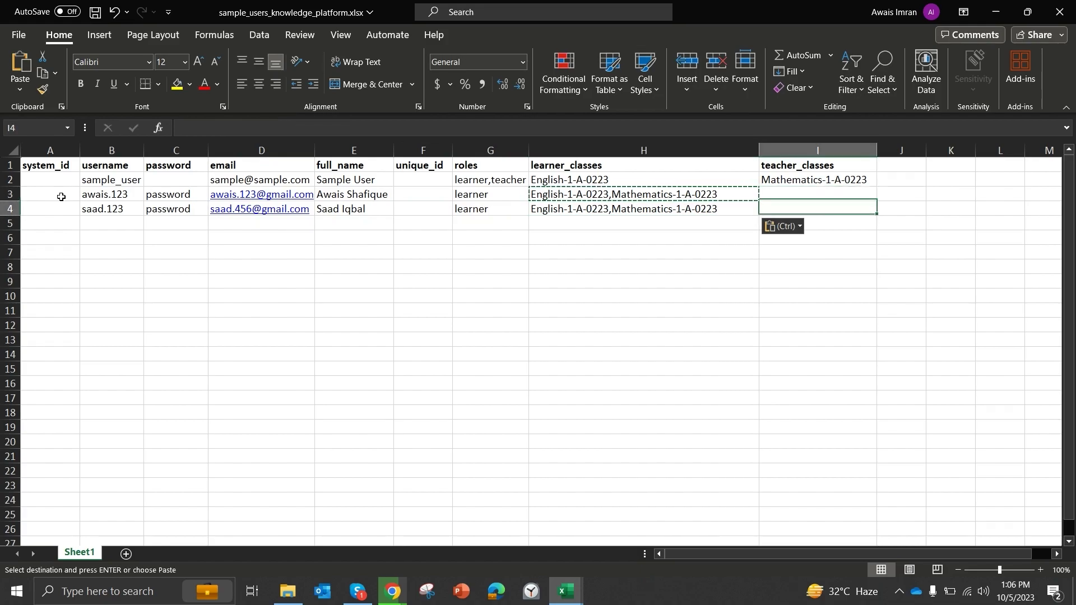
pyautogui.press('Left')
pyautogui.press('Left')
pyautogui.press('Left')
pyautogui.press('Left')
pyautogui.press('Left')
pyautogui.press('Left')
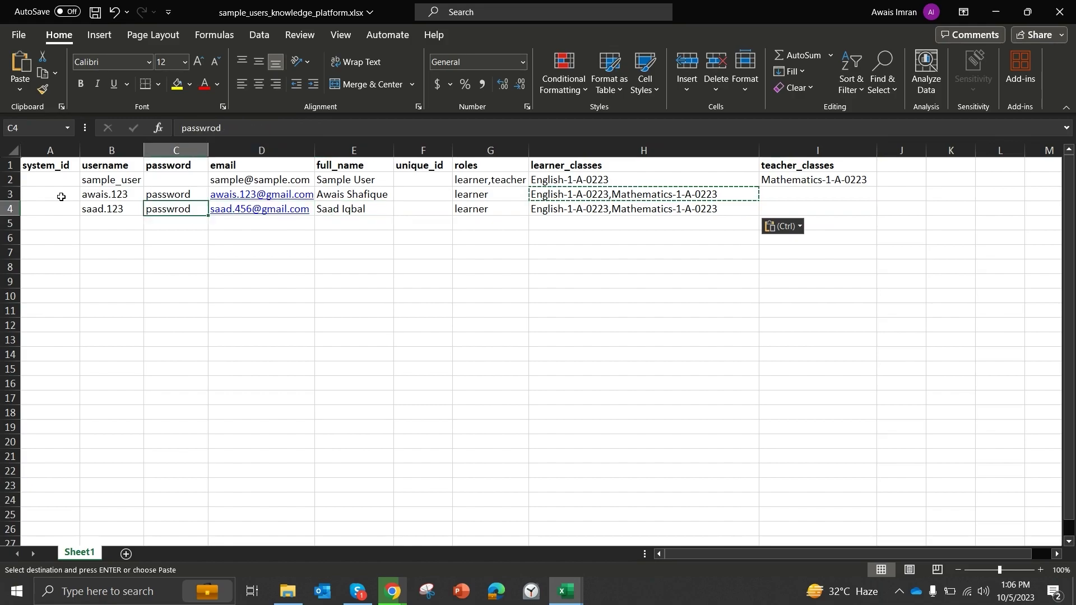
pyautogui.press('Left')
pyautogui.press('Left')
pyautogui.press('Right')
# Fill row 5 with username jaleel.123, password, email address and full name
pyautogui.press('Down')
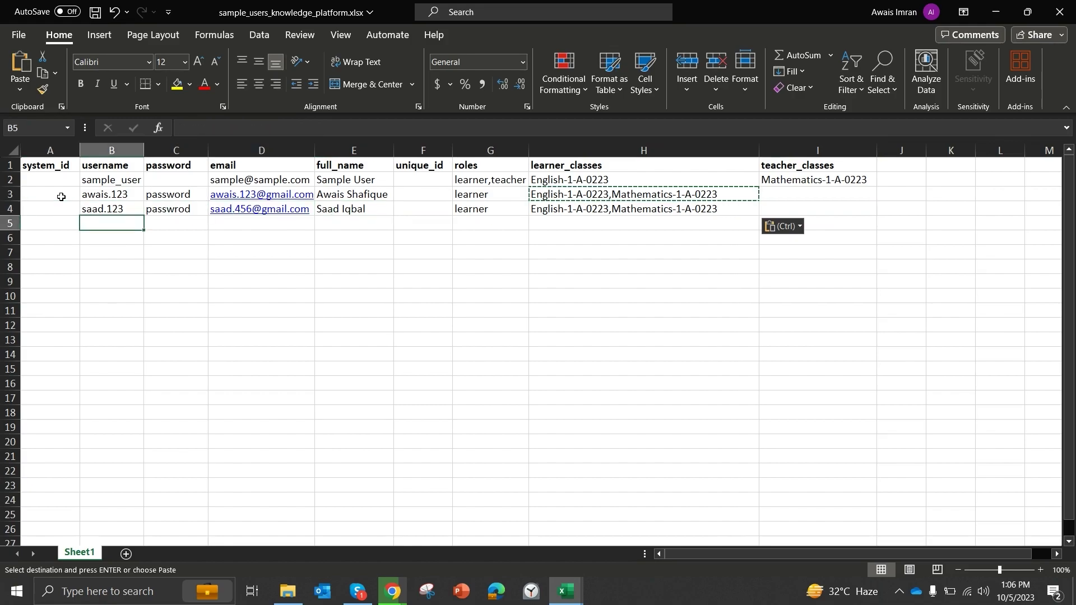
pyautogui.write('jaleel.12')
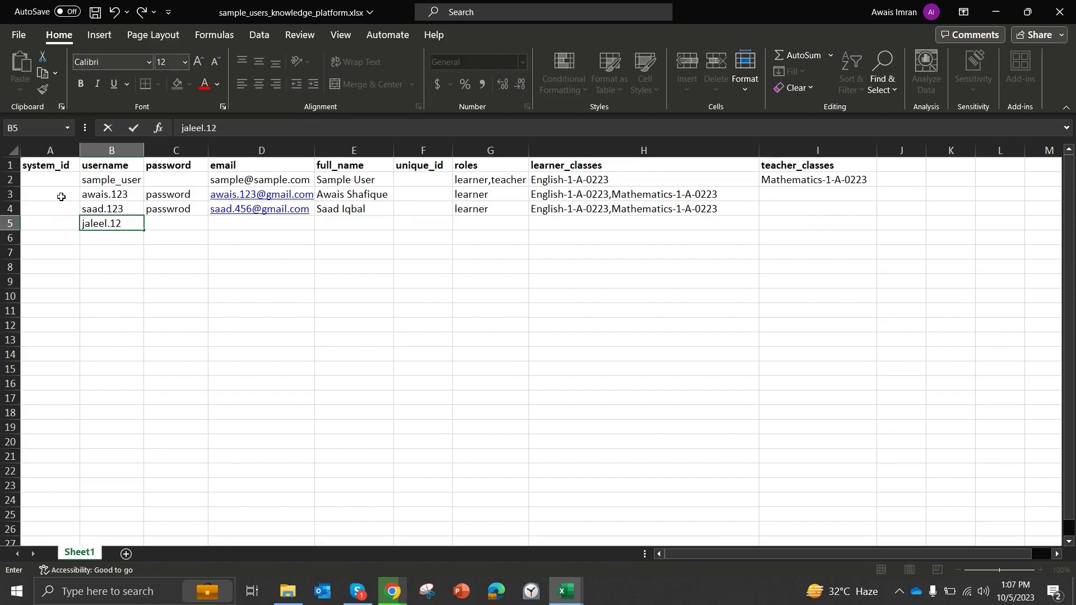
pyautogui.write('3')
pyautogui.press('Return')
pyautogui.press('Up')
pyautogui.press('Right')
pyautogui.write('t')
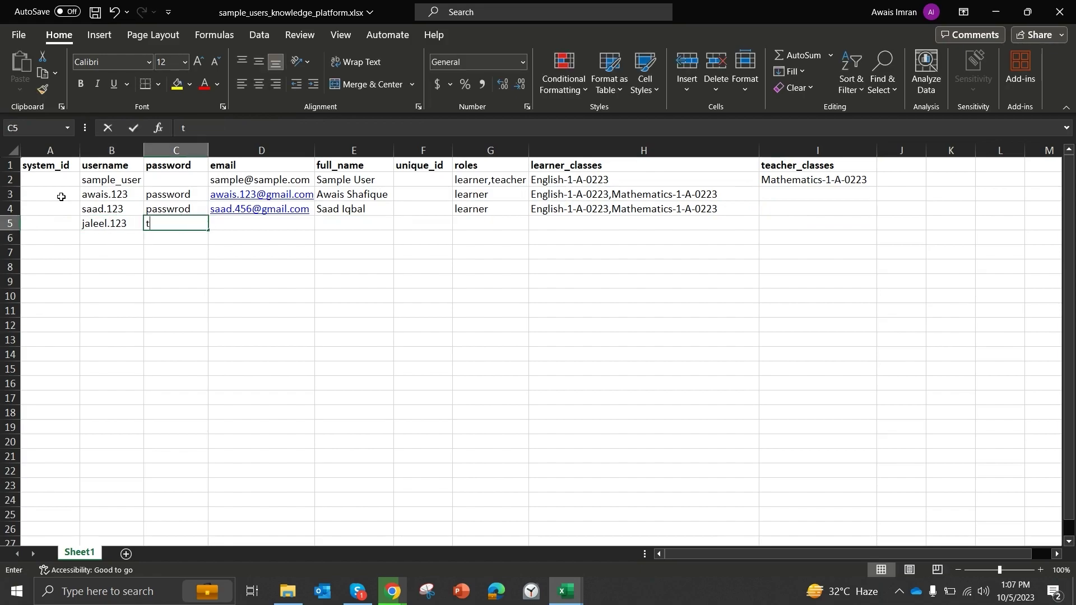
pyautogui.write('eacher')
pyautogui.press('Return')
pyautogui.press('Up')
pyautogui.press('Right')
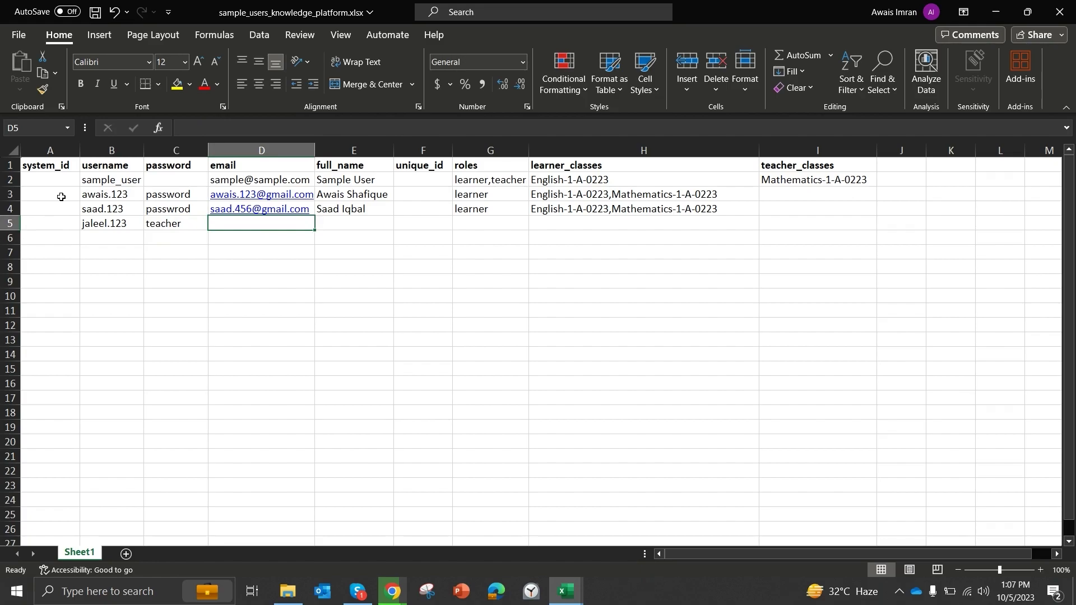
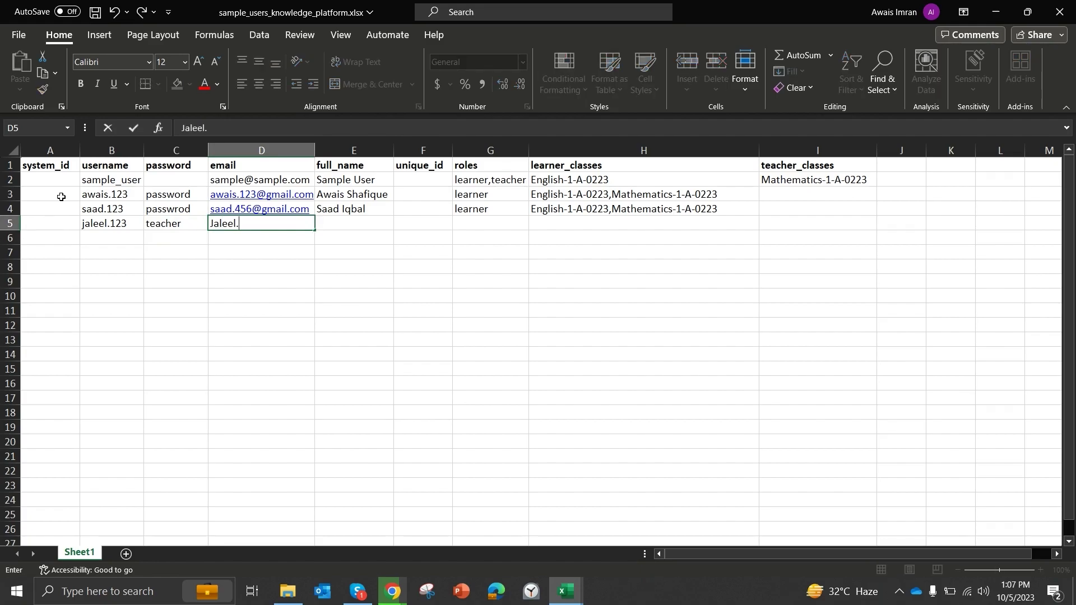
pyautogui.press('Tab')
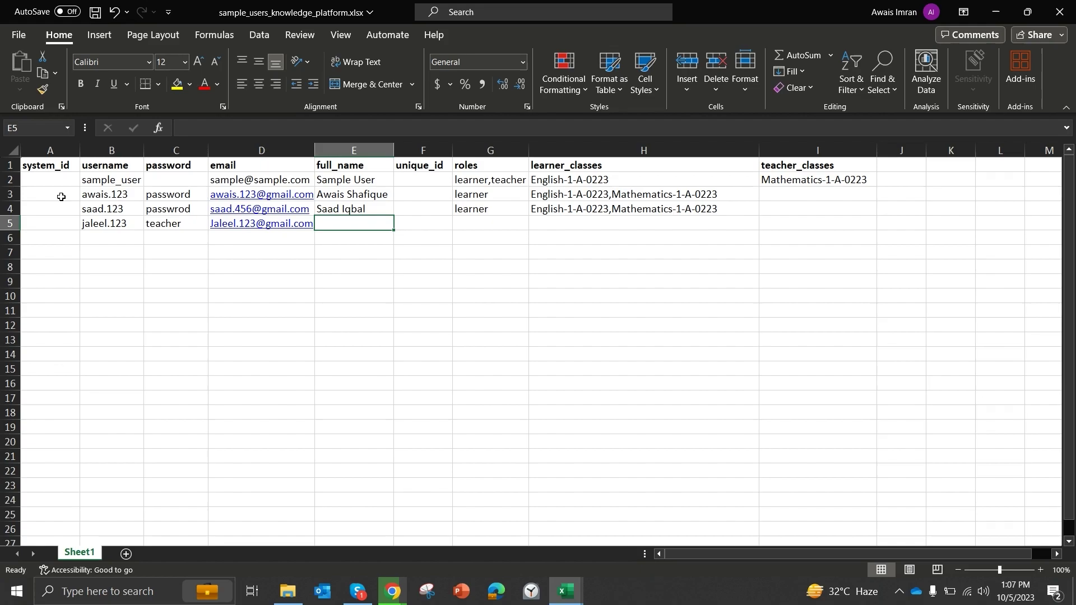
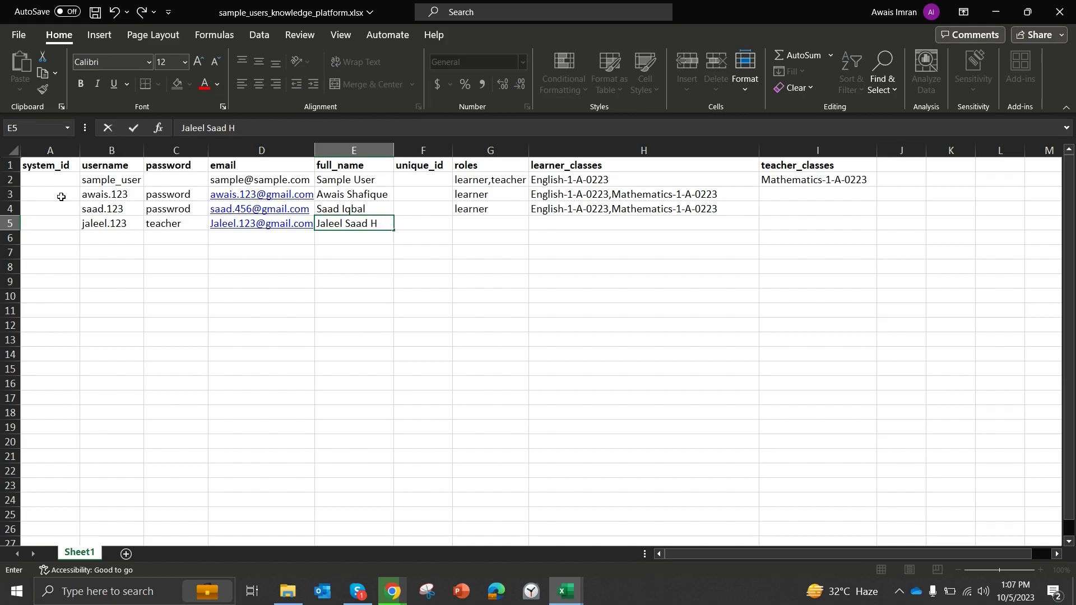
pyautogui.press('Left')
# Set row 5's role to teacher and move to its teacher_classes column
pyautogui.press('Right')
pyautogui.press('Right')
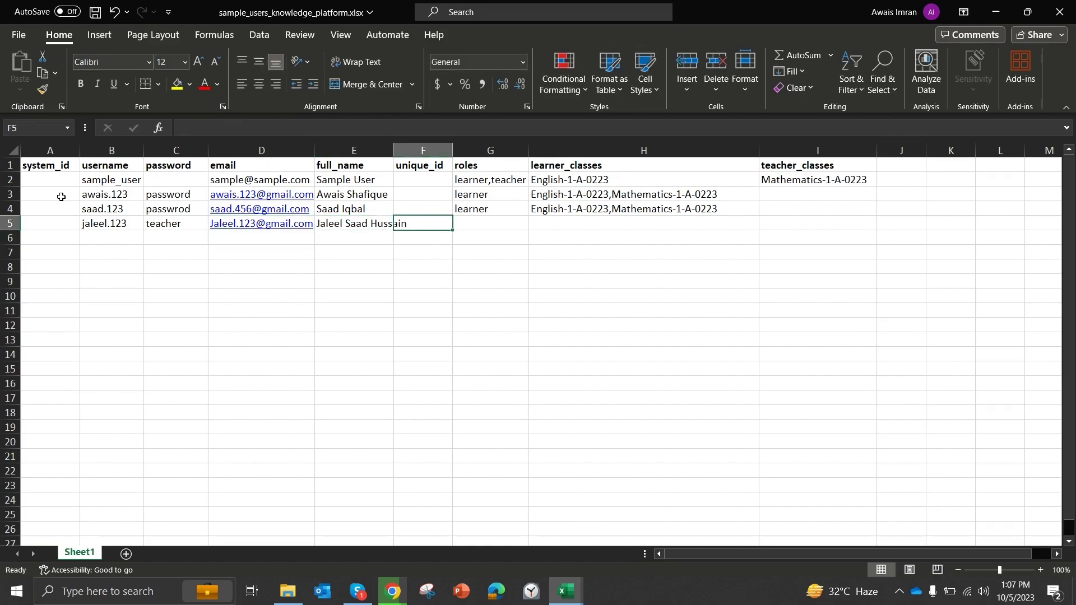
pyautogui.press('Right')
pyautogui.write('tea')
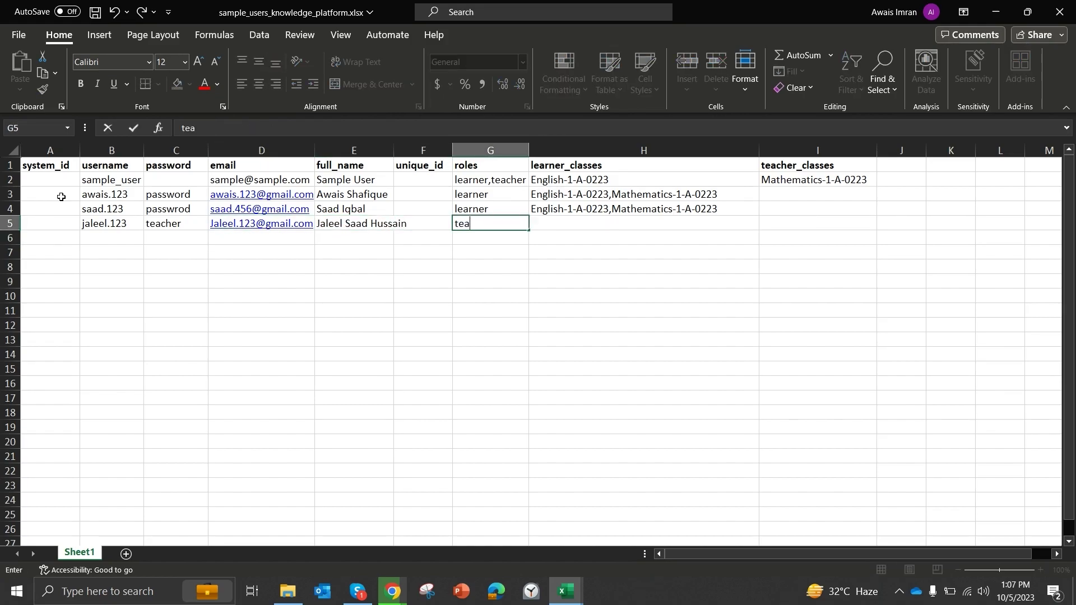
pyautogui.hotkey('ctrl', 'Return')
pyautogui.press('Right')
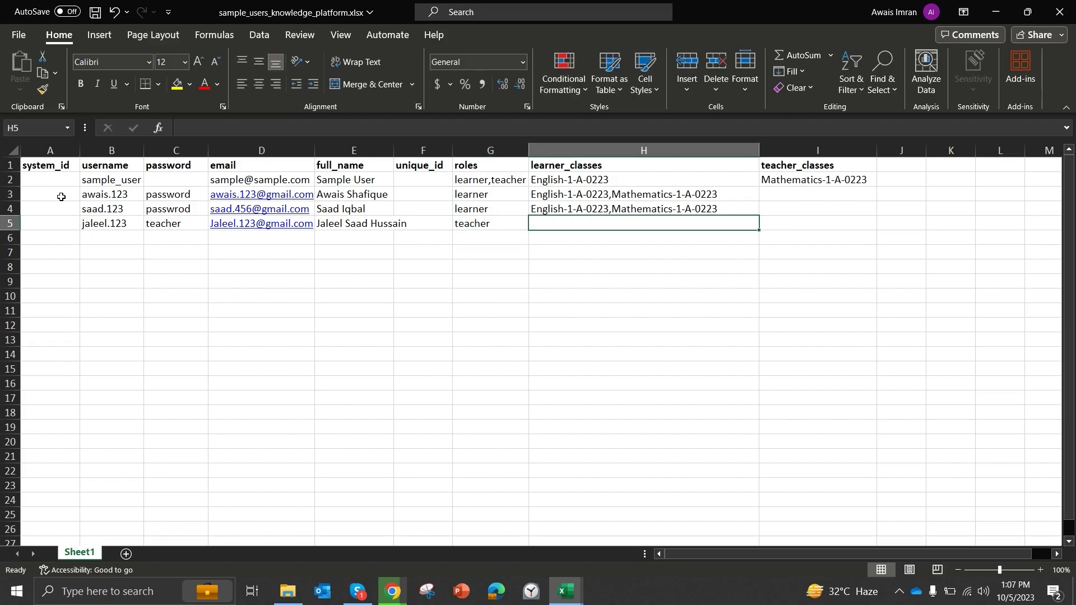
pyautogui.press('Right')
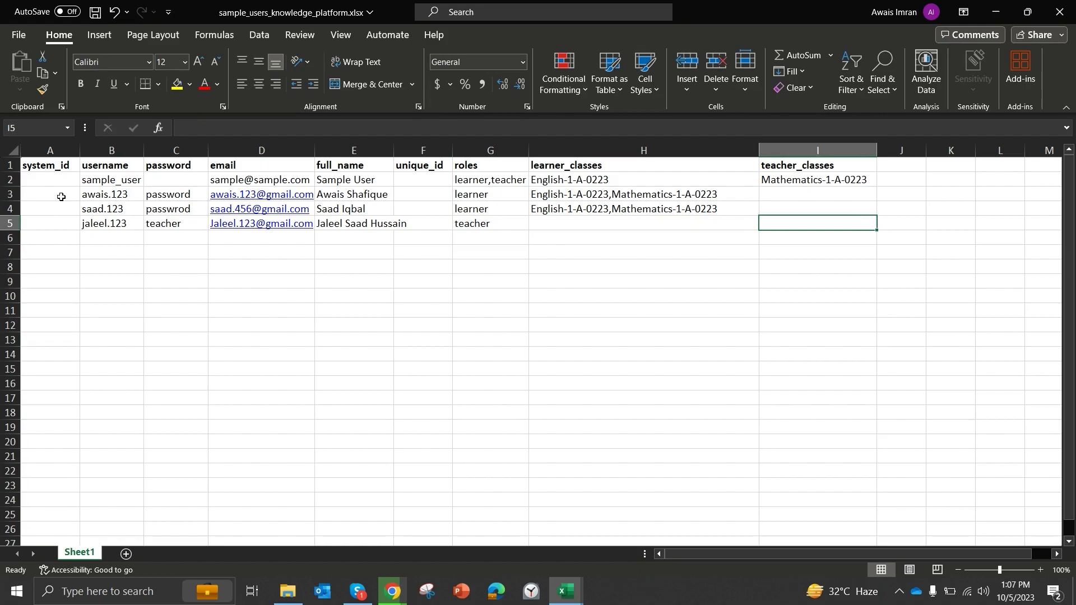
pyautogui.press('Left')
pyautogui.press('Left')
pyautogui.press('Right')
pyautogui.press('Right')
pyautogui.press('Right')
pyautogui.press('Left')
# Paste English-1-A-0223 from H2 as row 5's teacher class and save the workbook
pyautogui.click(591, 181)
pyautogui.hotkey('ctrl', 'c')
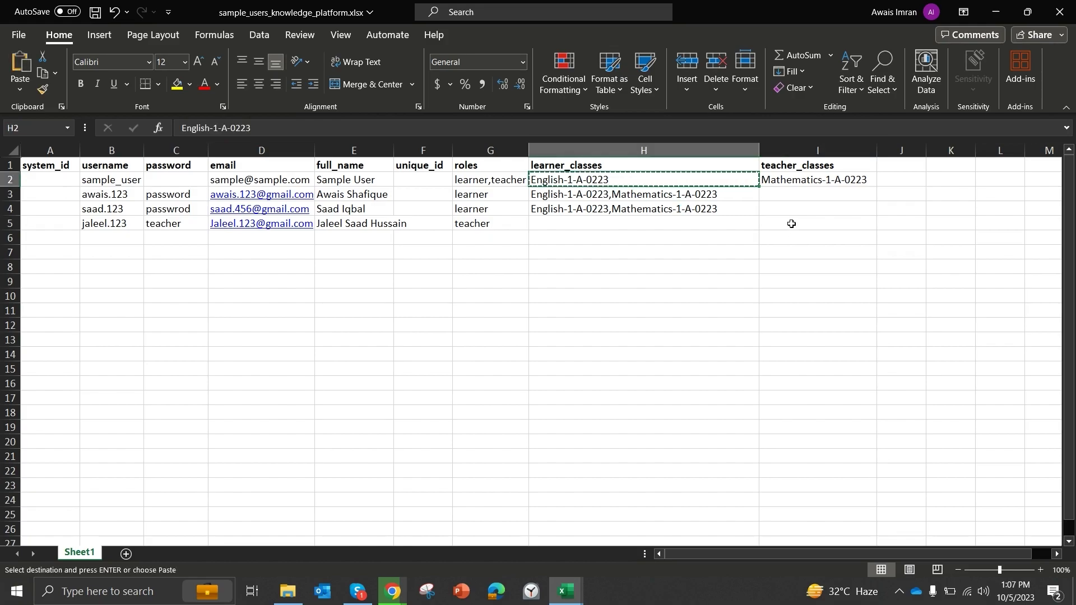
pyautogui.click(794, 220)
pyautogui.hotkey('ctrl', 'v')
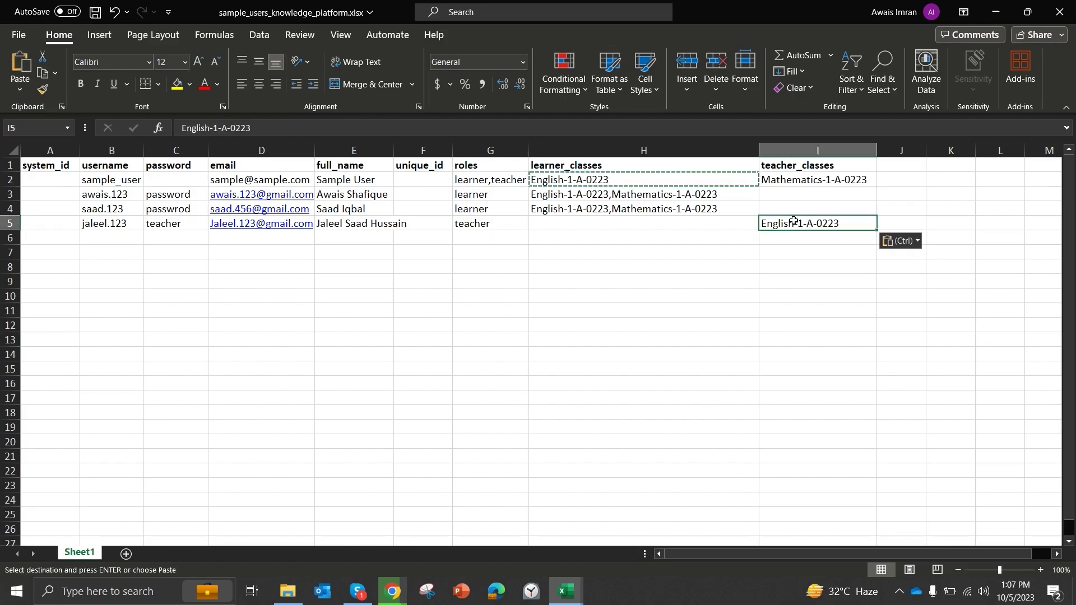
pyautogui.click(447, 244)
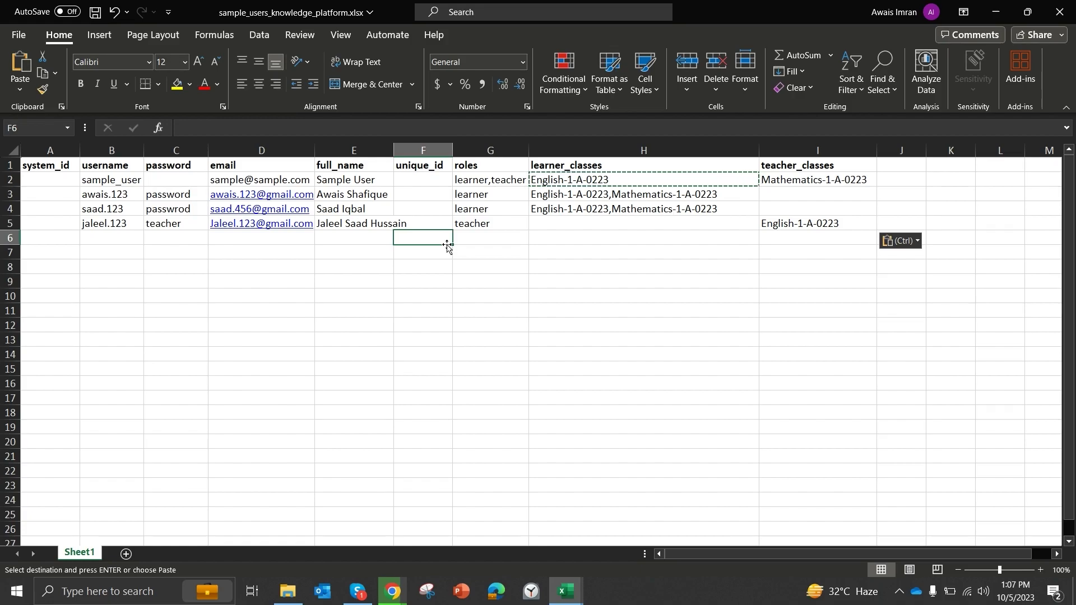
pyautogui.hotkey('ctrl', 's')
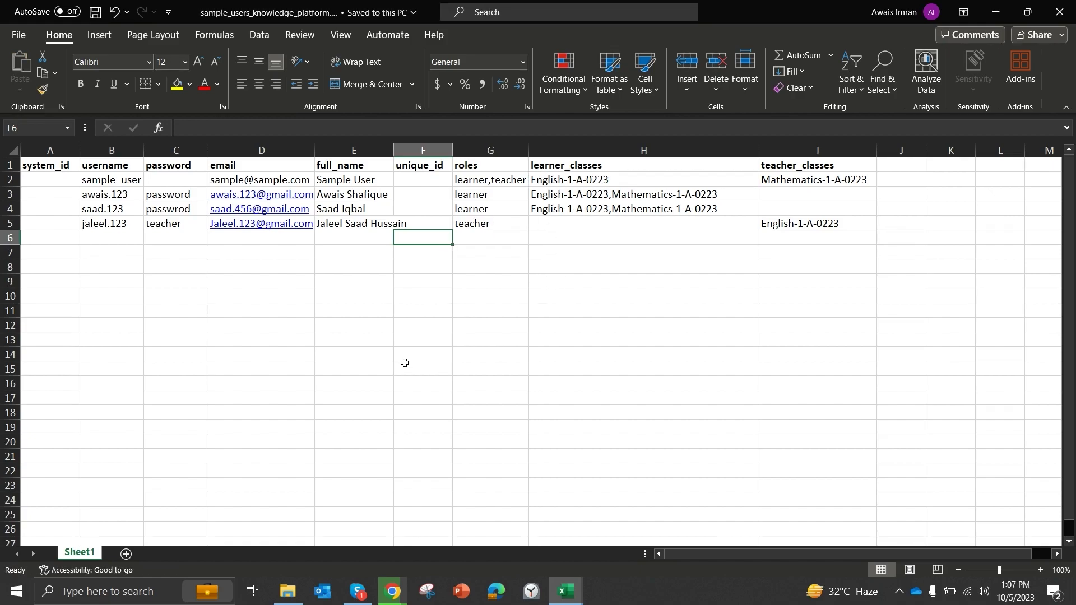
pyautogui.moveTo(393, 591)
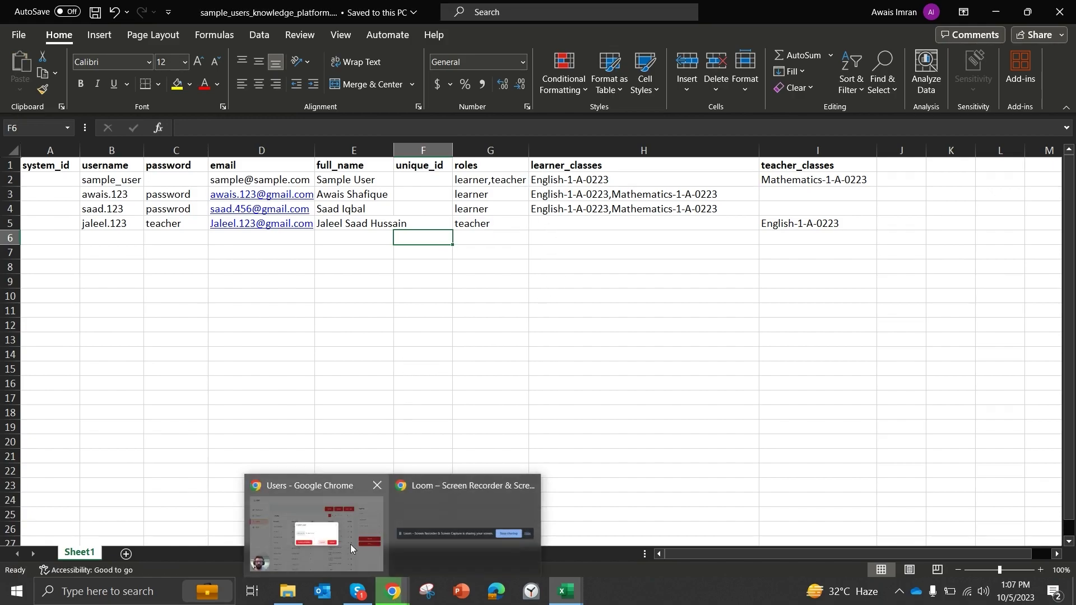
# Back in the browser, reopen the user Import dialog and its file picker
pyautogui.click(342, 522)
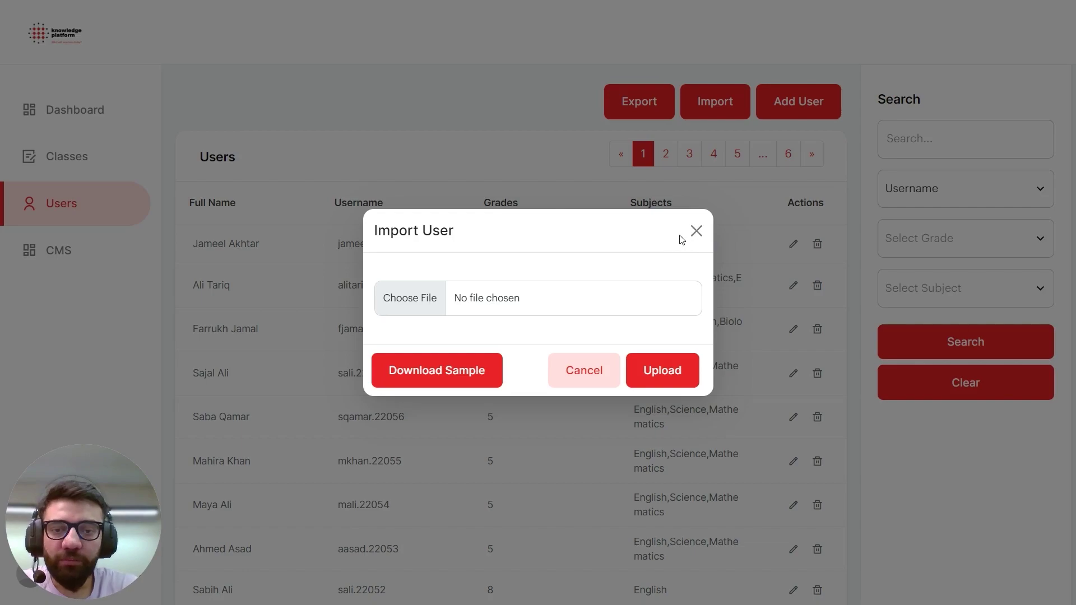
pyautogui.click(696, 232)
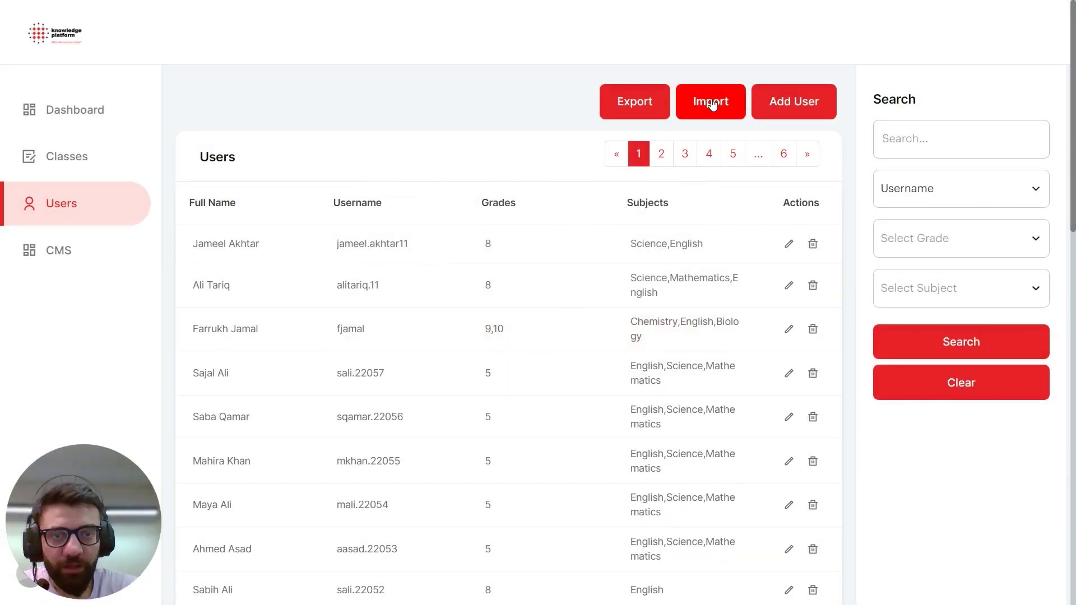
pyautogui.click(713, 103)
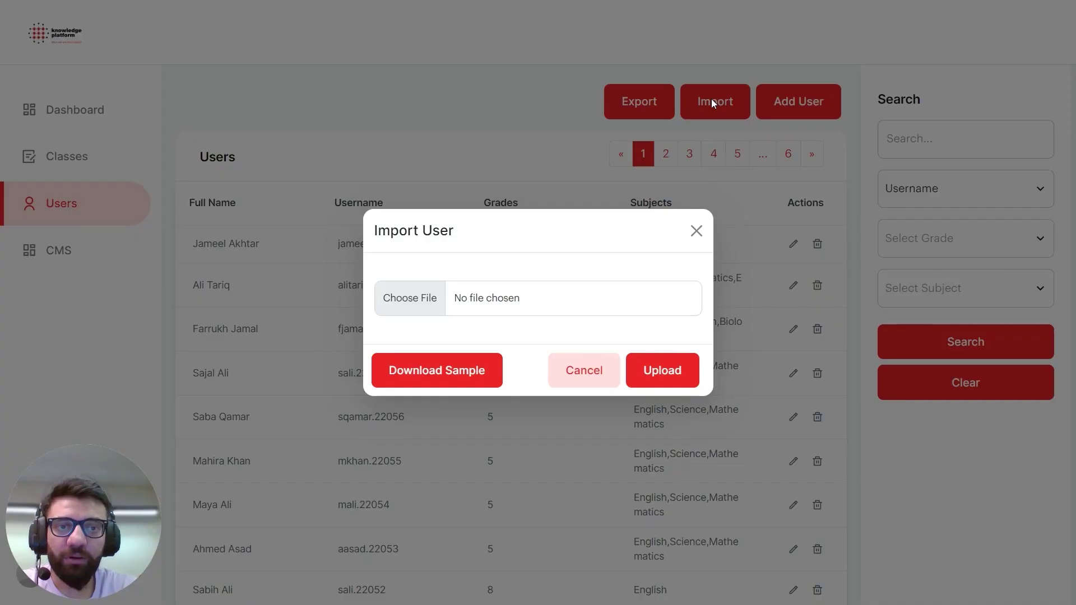
pyautogui.click(411, 300)
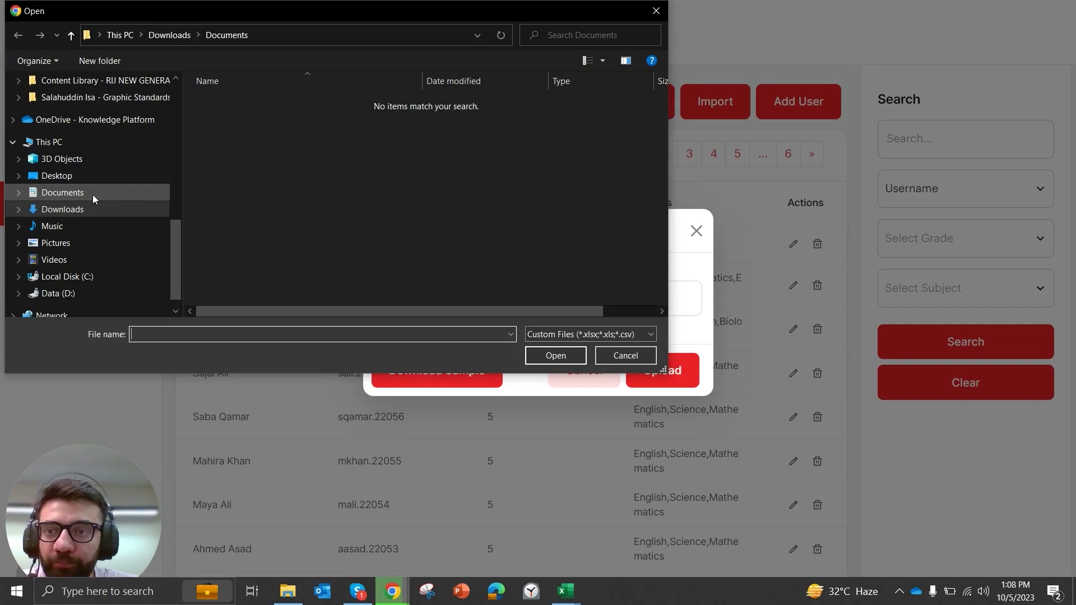
# Choose sample_users_knowledge_platform.xlsx from Downloads as the import file
pyautogui.click(61, 210)
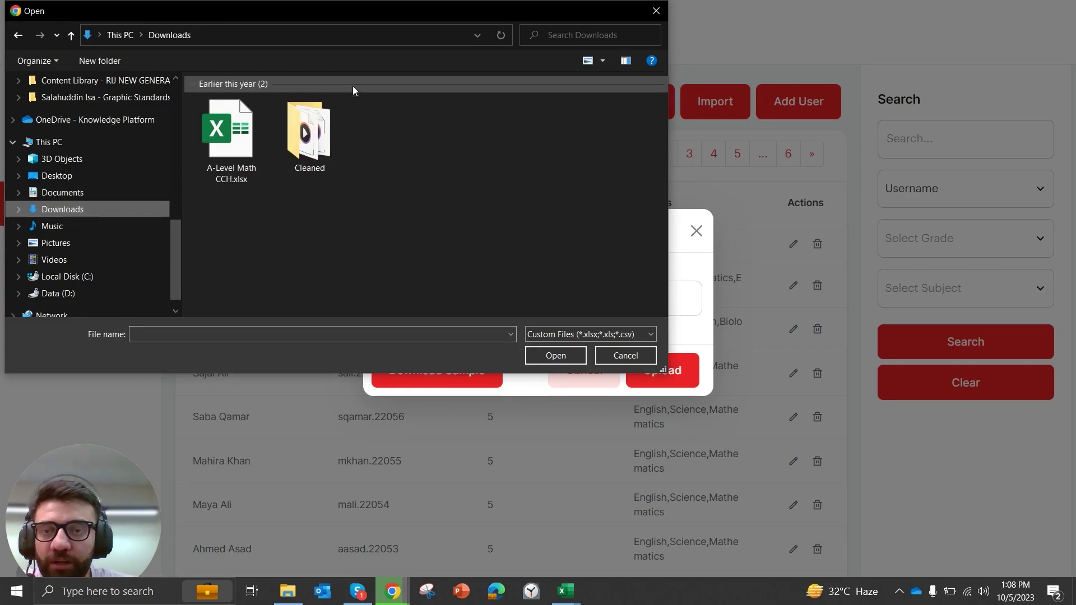
pyautogui.click(228, 147)
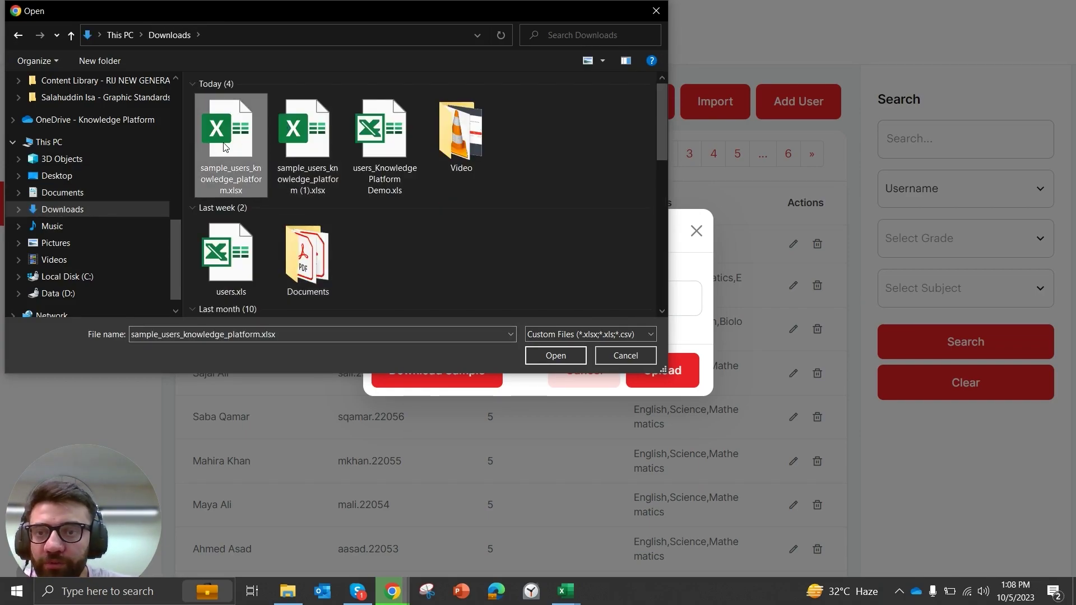
pyautogui.click(554, 356)
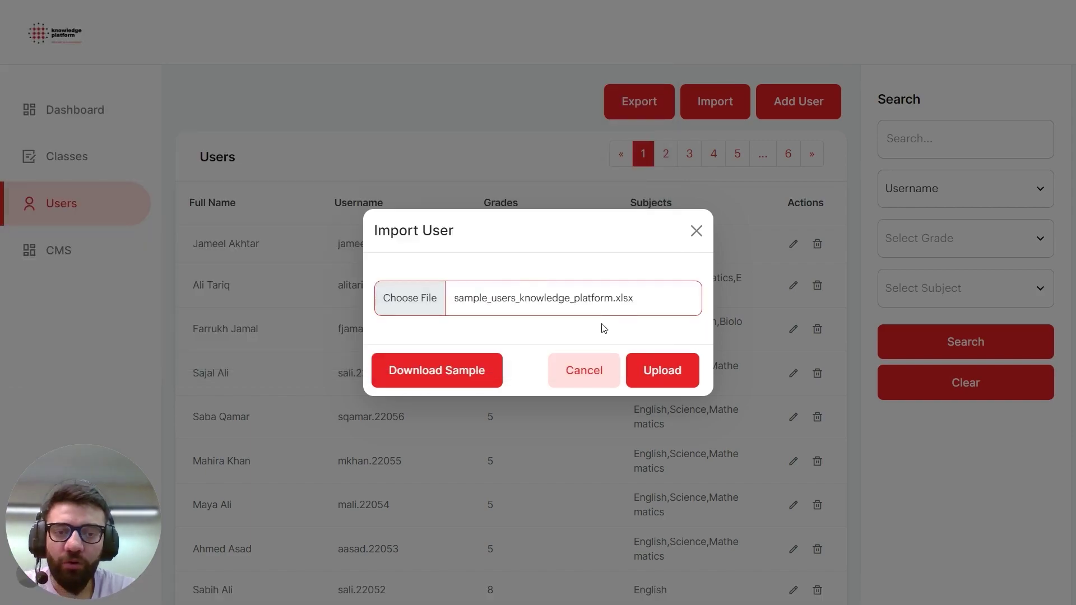
# Upload the sheet, see the empty-password error for row 2, and switch back to the workbook
pyautogui.click(677, 376)
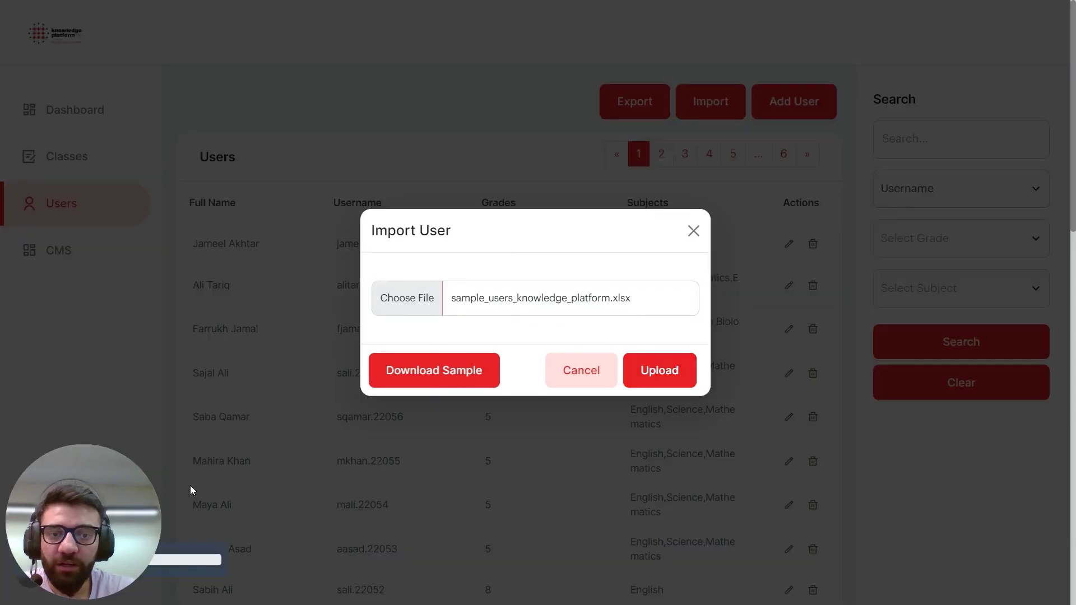
pyautogui.moveTo(559, 512); pyautogui.dragTo(780, 498)
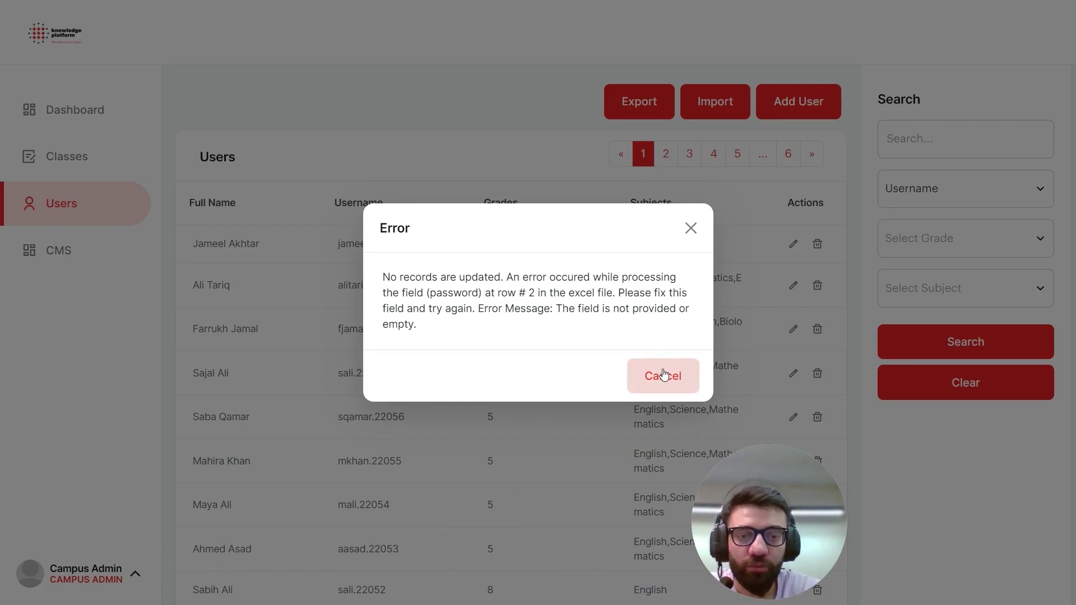
pyautogui.hotkey('alt', 'Tab')
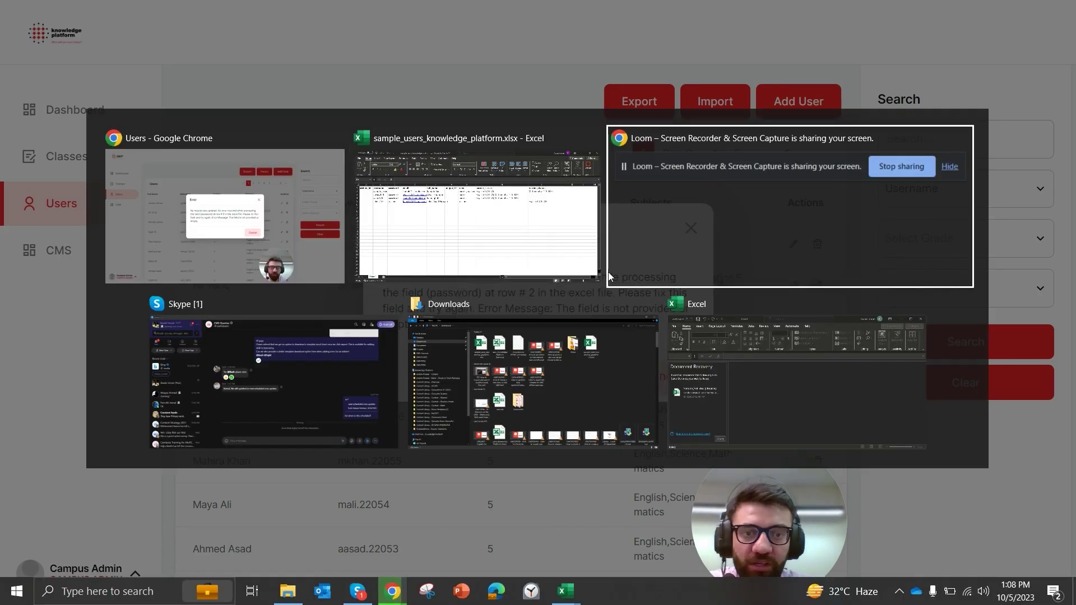
pyautogui.press('Tab')
pyautogui.press('Tab')
pyautogui.press('Tab')
pyautogui.press('Tab')
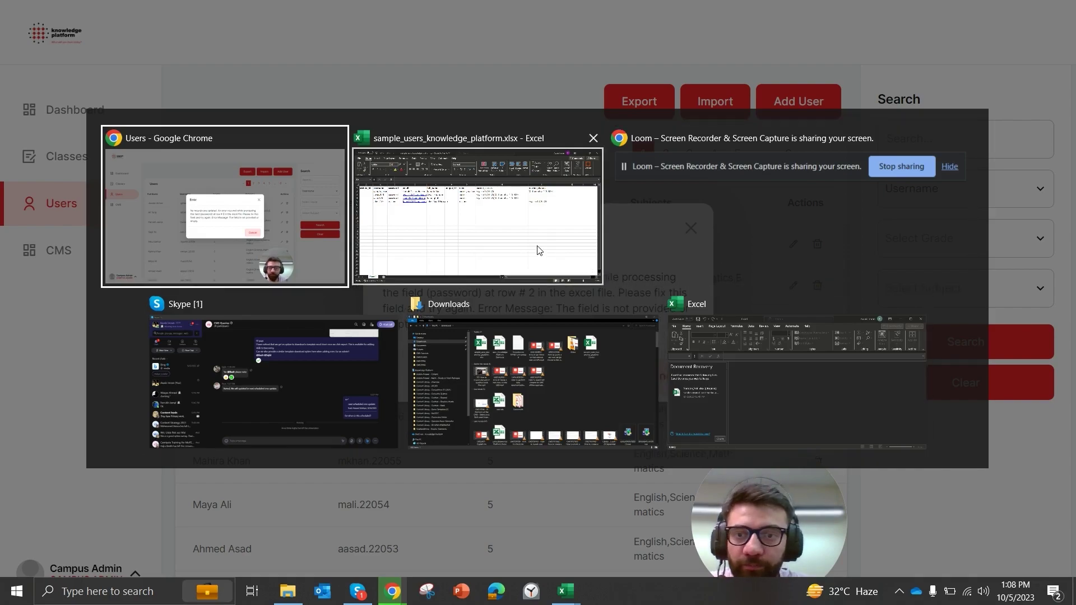
pyautogui.press('Tab')
# Enter a password in sample_user's empty cell C2, save the workbook and return to the LMS
pyautogui.click(121, 182)
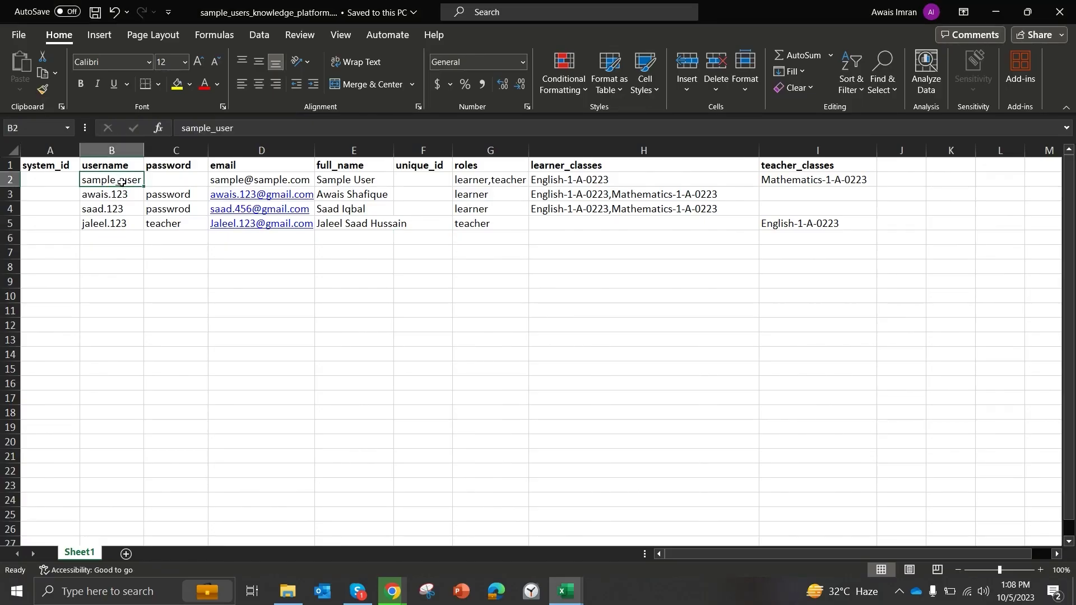
pyautogui.press('Right')
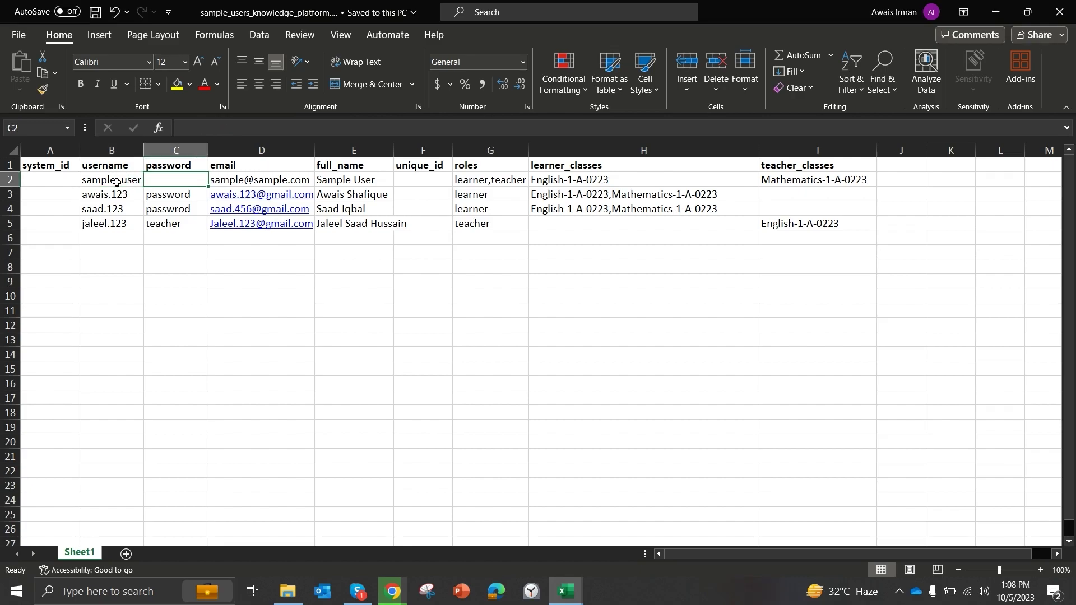
pyautogui.write('password')
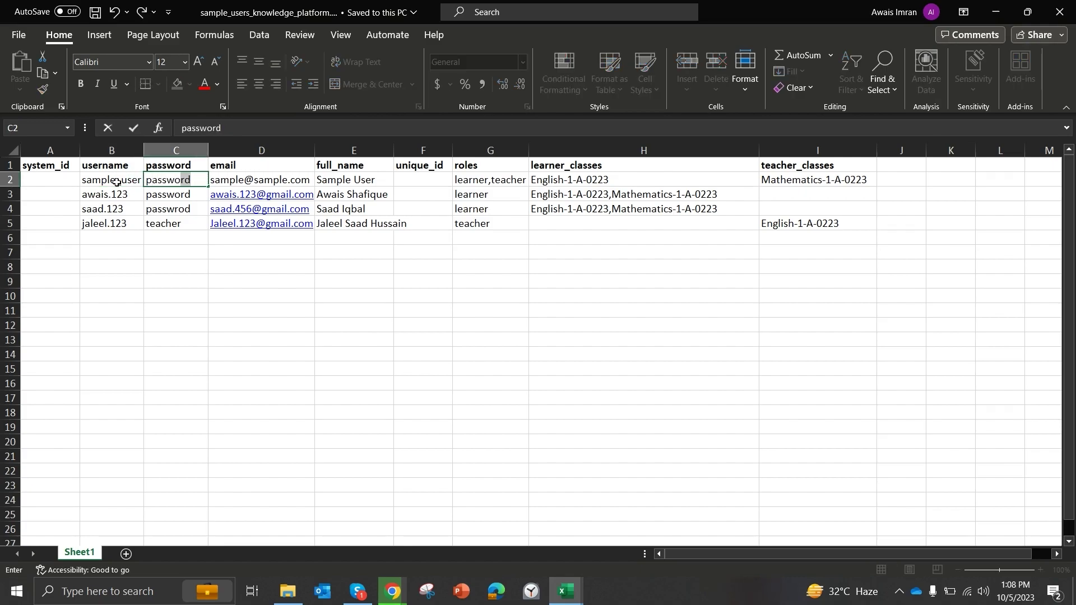
pyautogui.hotkey('ctrl', 'Return')
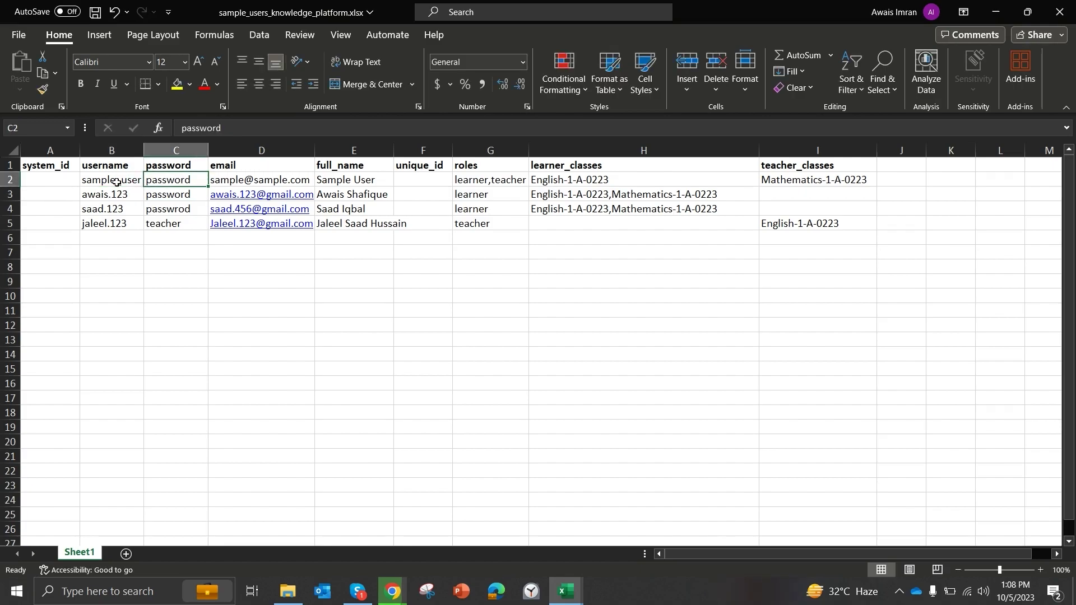
pyautogui.hotkey('ctrl', 's')
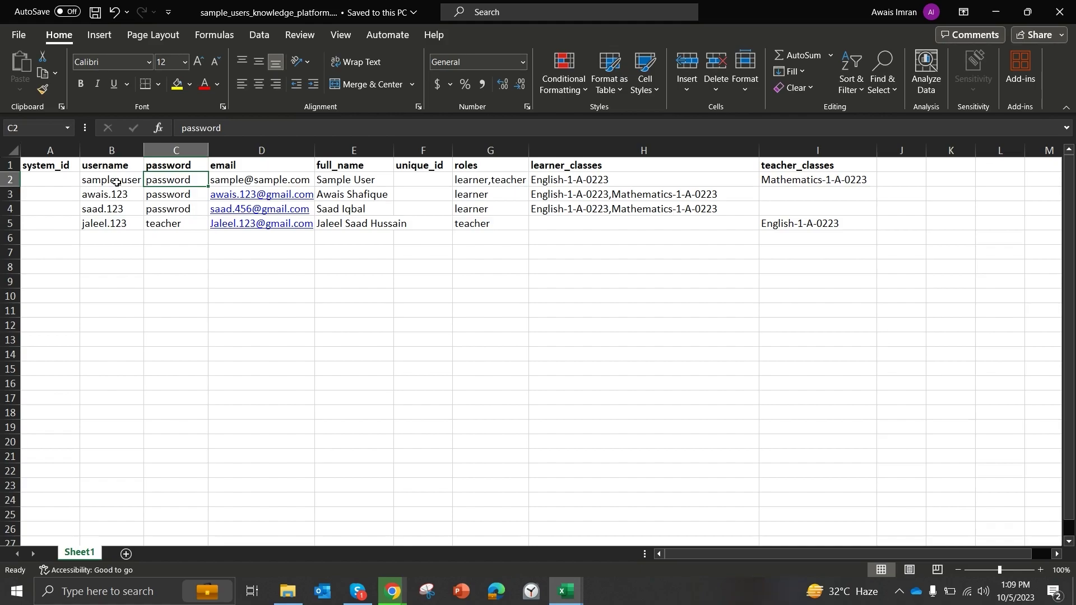
pyautogui.click(995, 10)
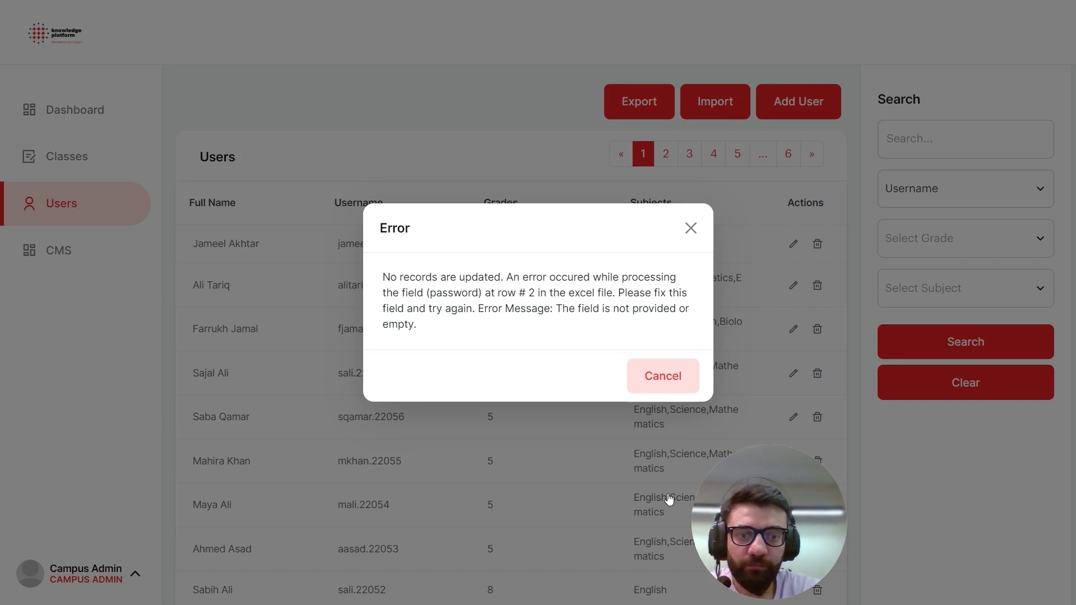
# Dismiss the error, re-import the corrected xlsx so all four users appear in the Users list
pyautogui.click(664, 375)
pyautogui.moveTo(225, 449); pyautogui.dragTo(57, 371)
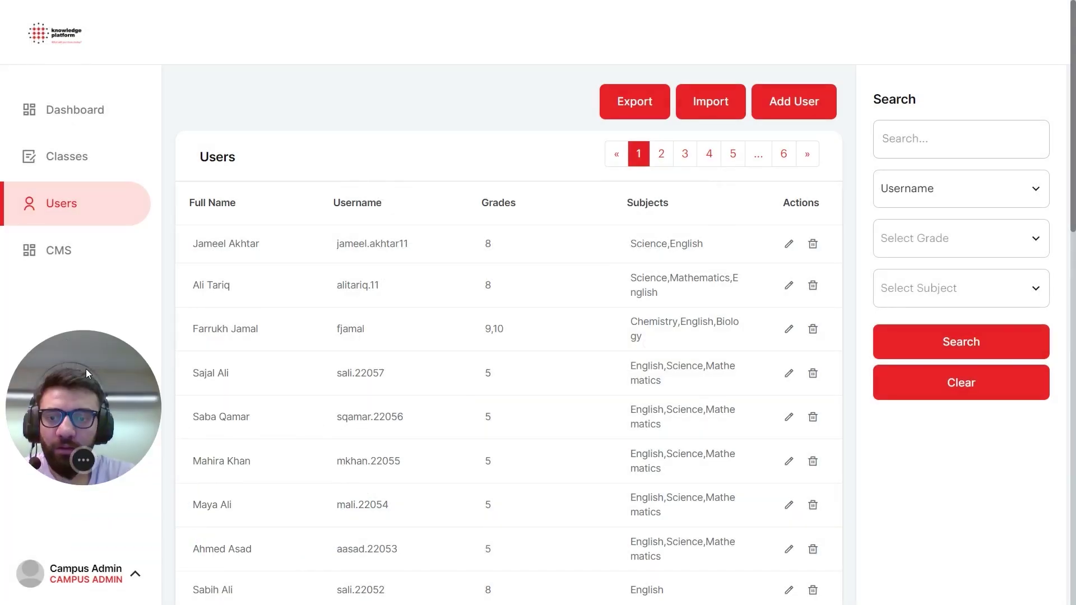
pyautogui.click(682, 97)
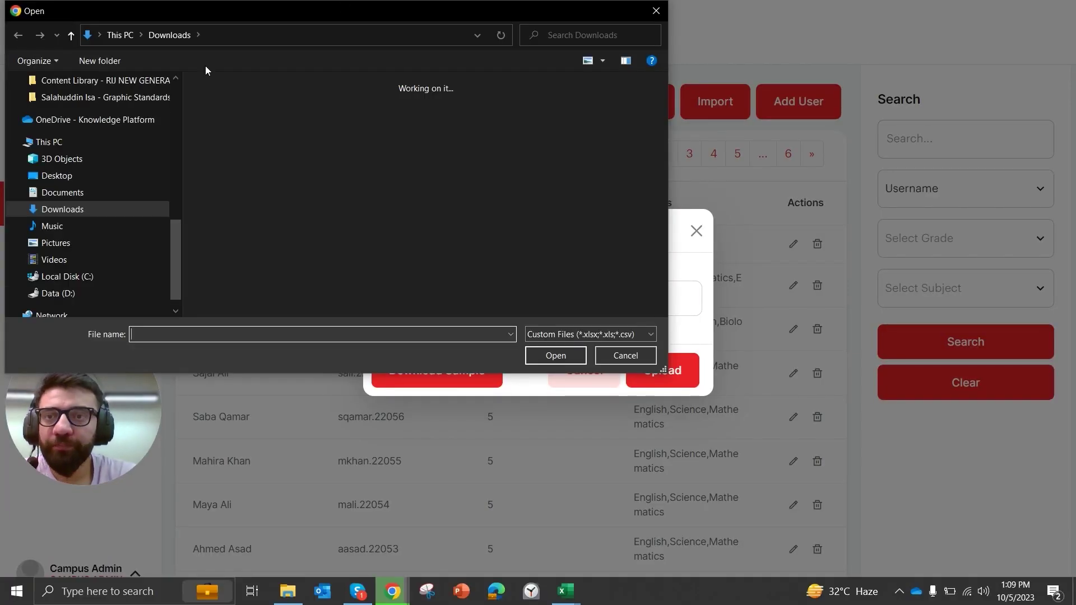
pyautogui.doubleClick(237, 142)
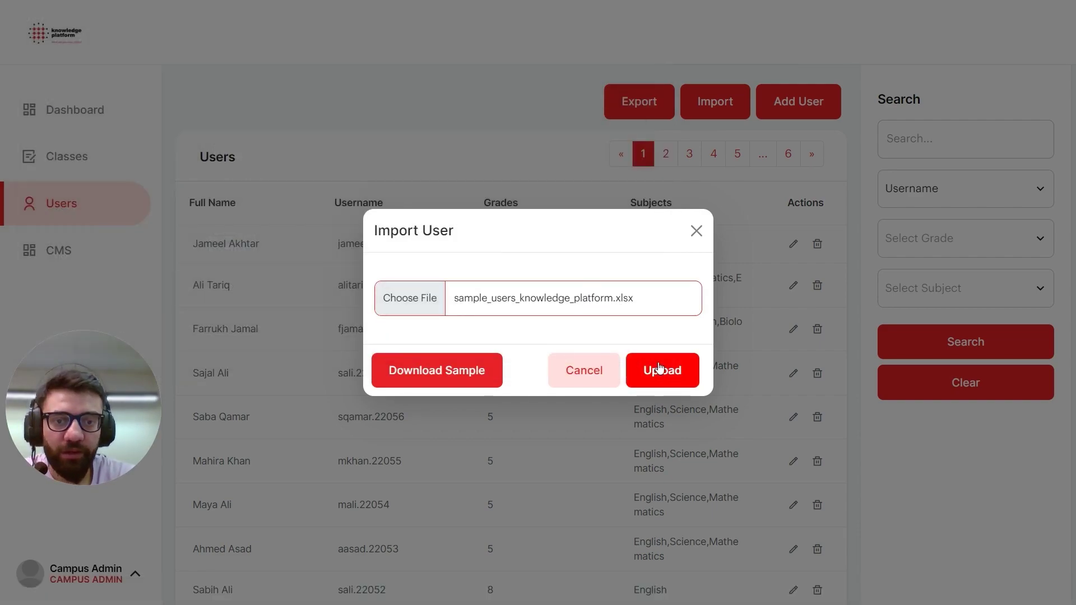
pyautogui.click(656, 372)
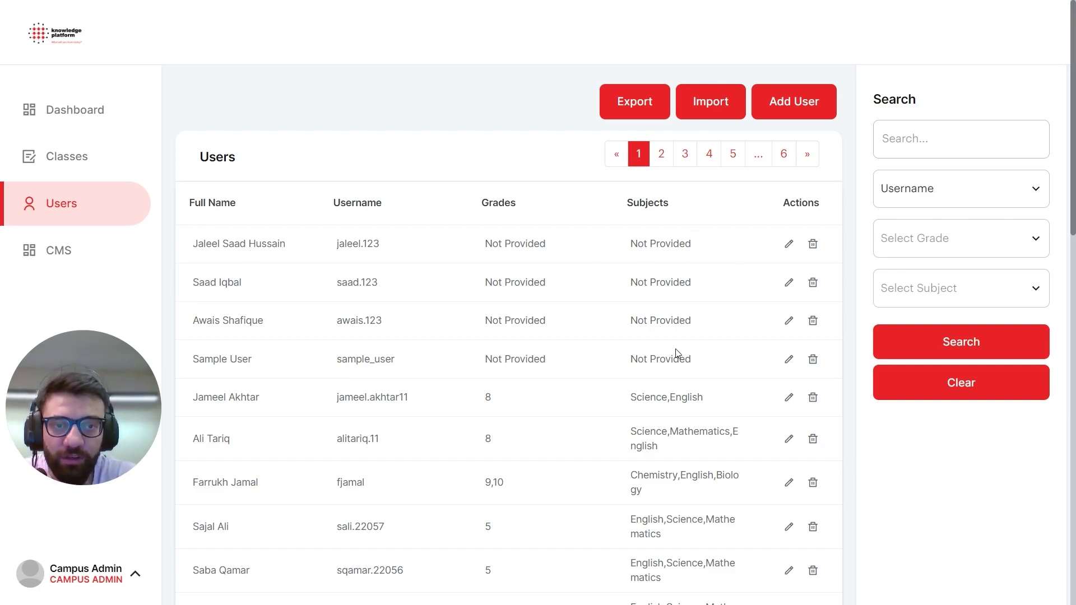
pyautogui.click(788, 243)
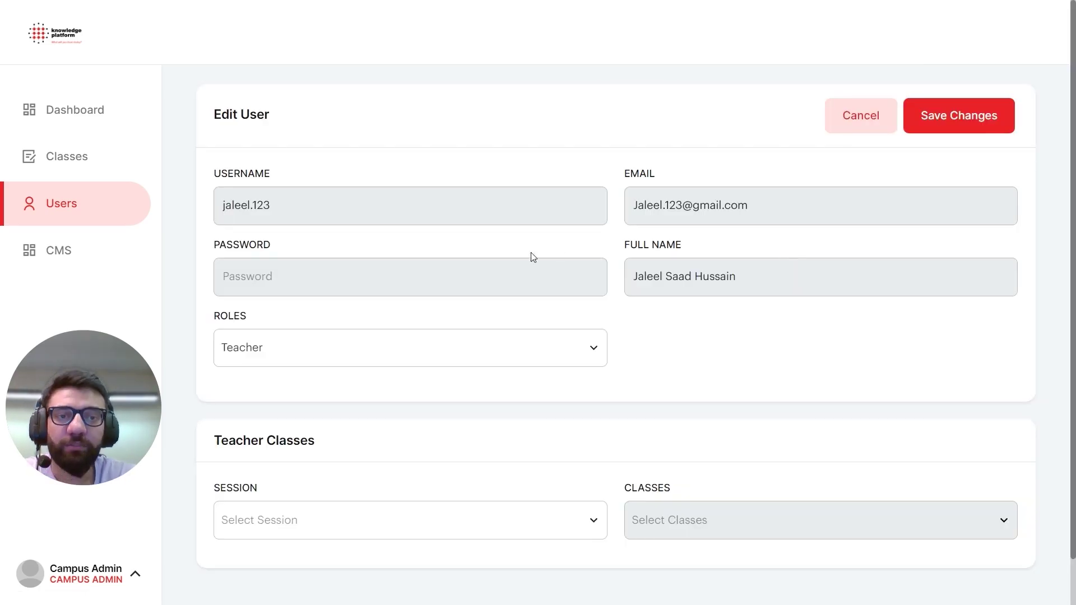
pyautogui.scroll(-1, 453, 244)
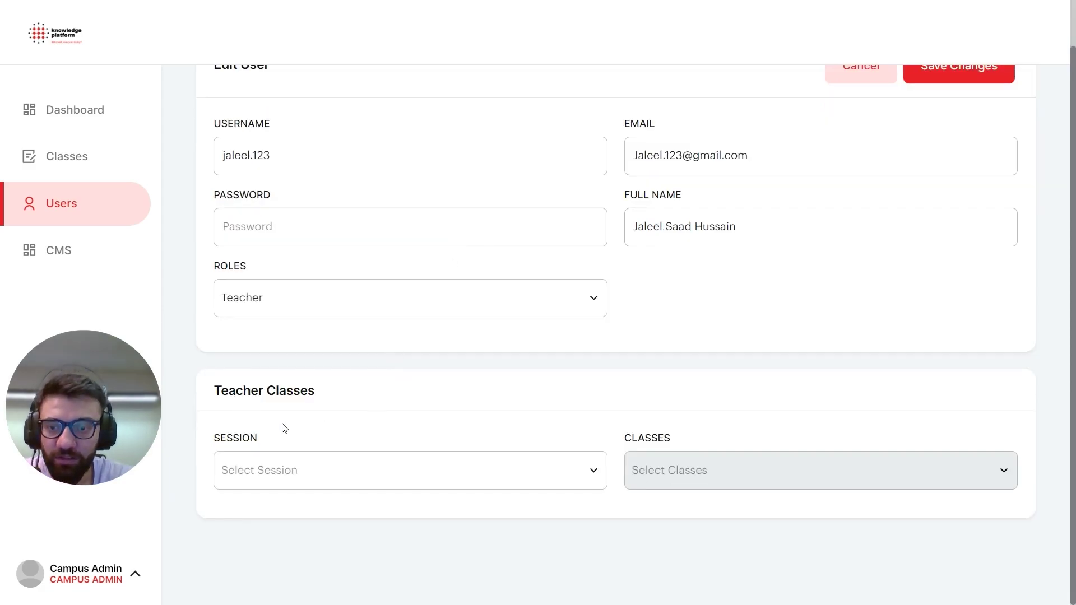
pyautogui.scroll(1, 318, 252)
pyautogui.scroll(-1, 437, 259)
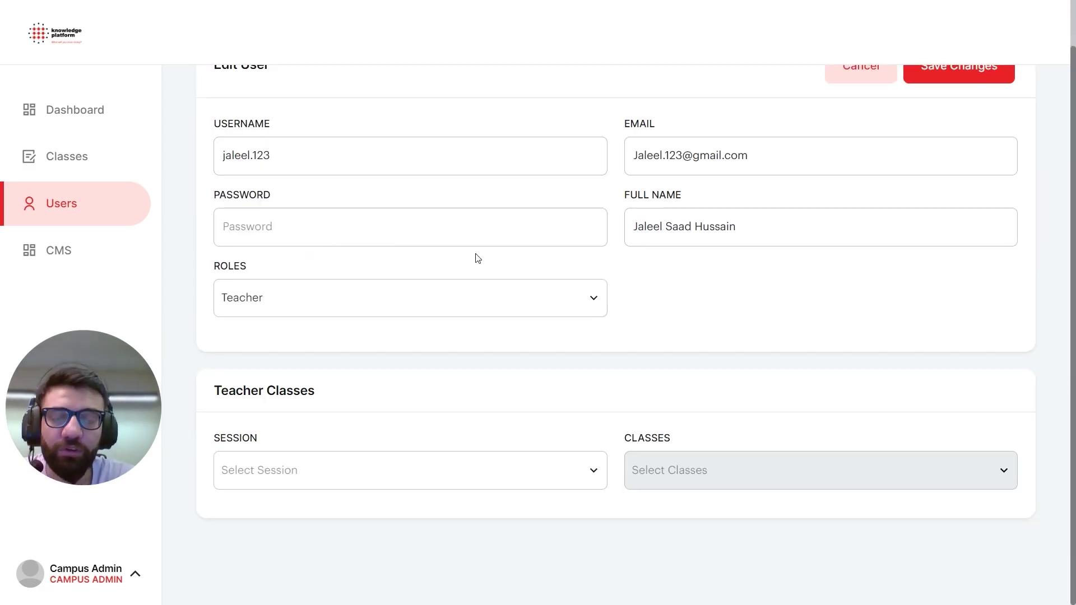
pyautogui.scroll(1, 530, 258)
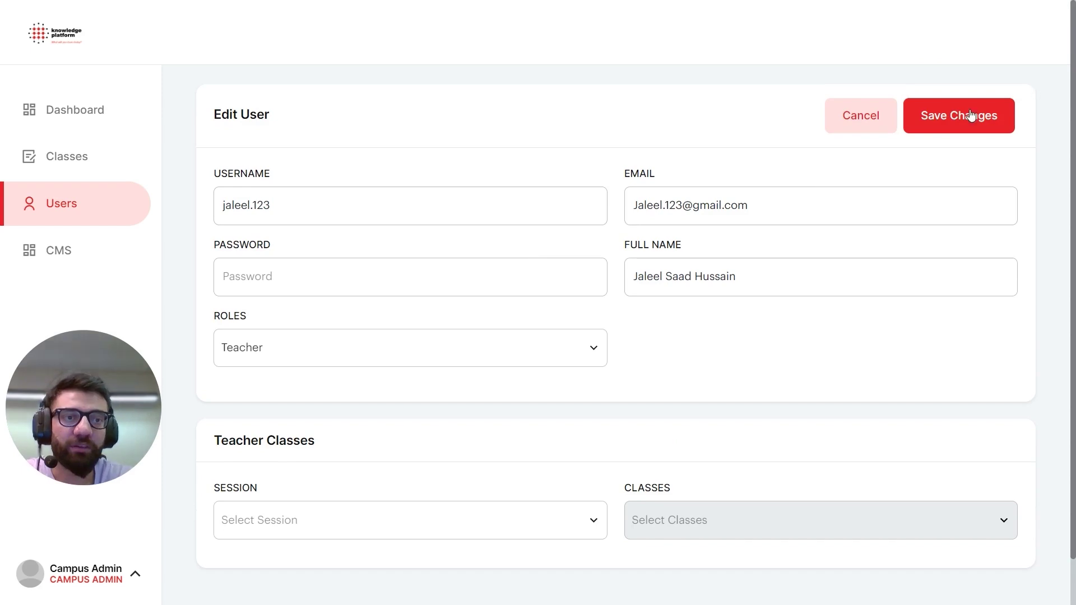
pyautogui.click(943, 119)
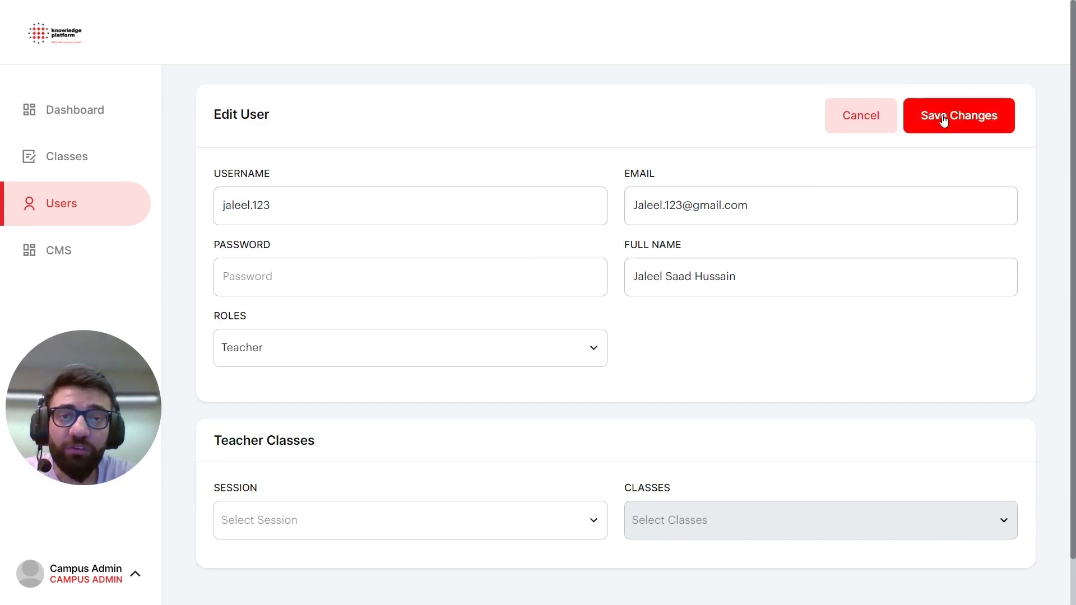